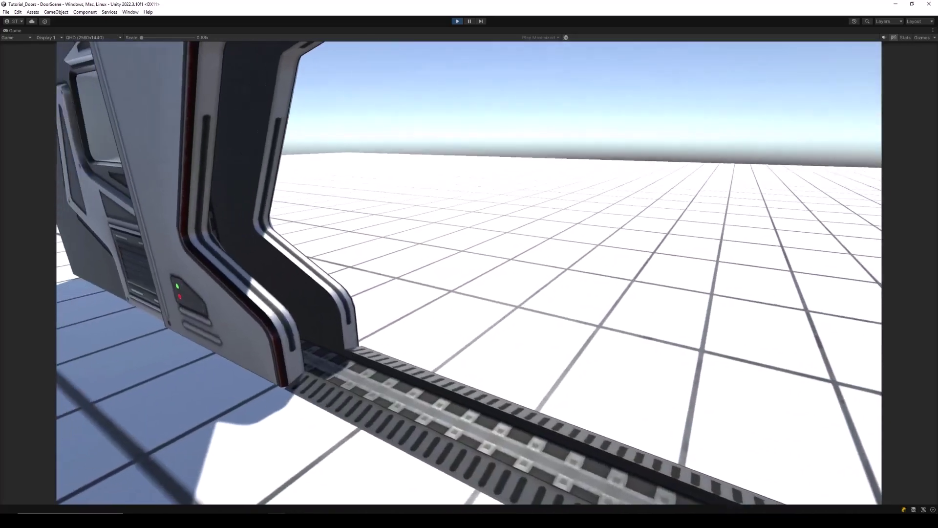
Walk the player around the sci-fi sliding door in the running game and approach the wooden door.
key(d)
key(s)
key(w)
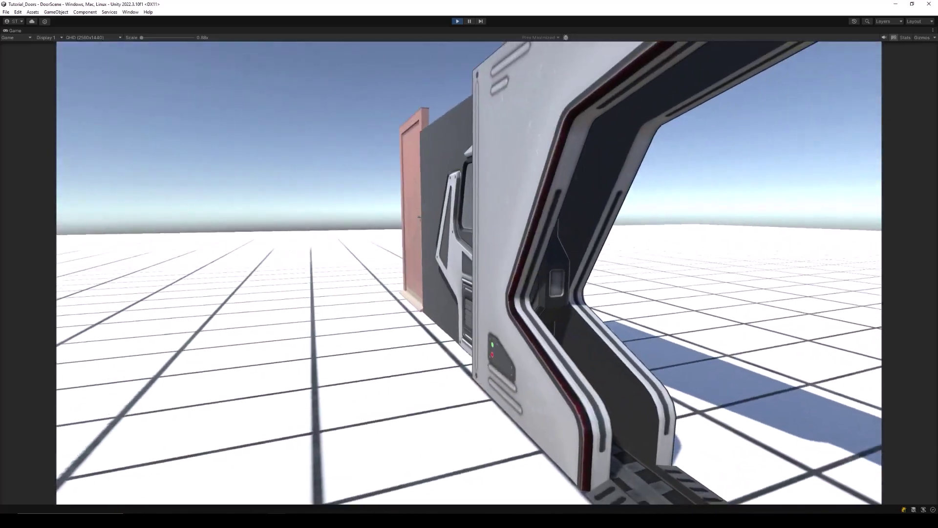
key(w)
key(w)
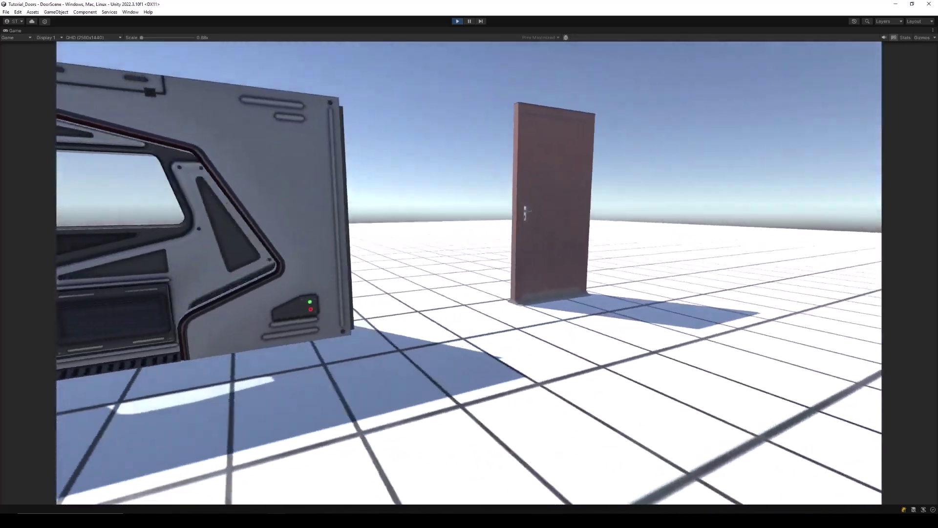
key(s)
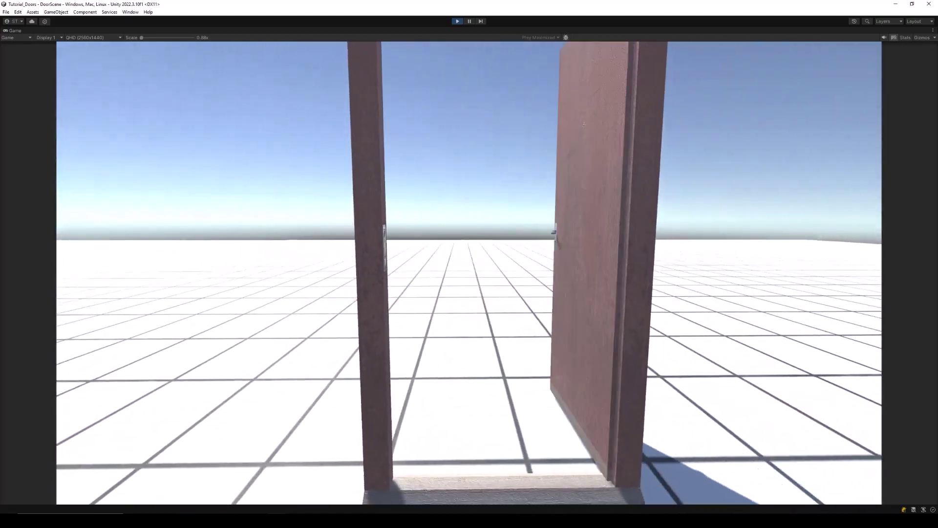
Test the wooden door in the running game by walking through its frame from both sides.
key(w)
key(s)
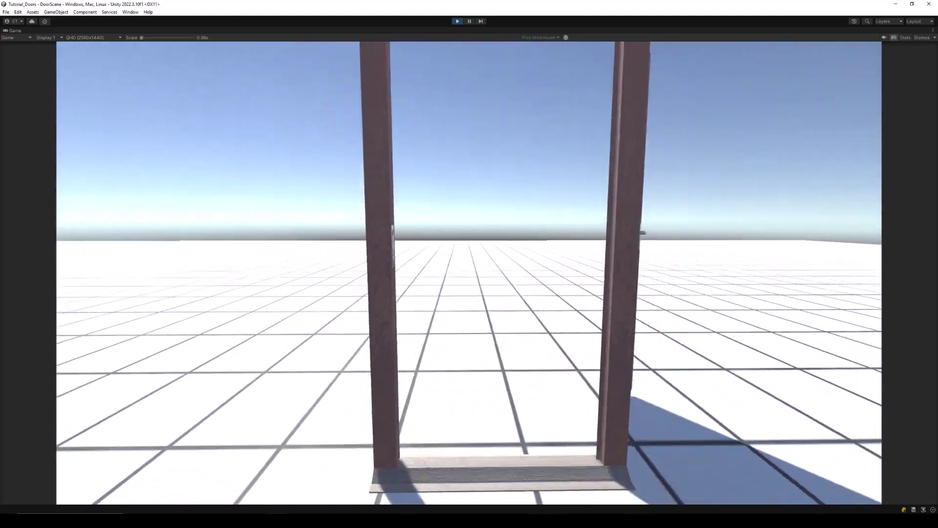
key(w)
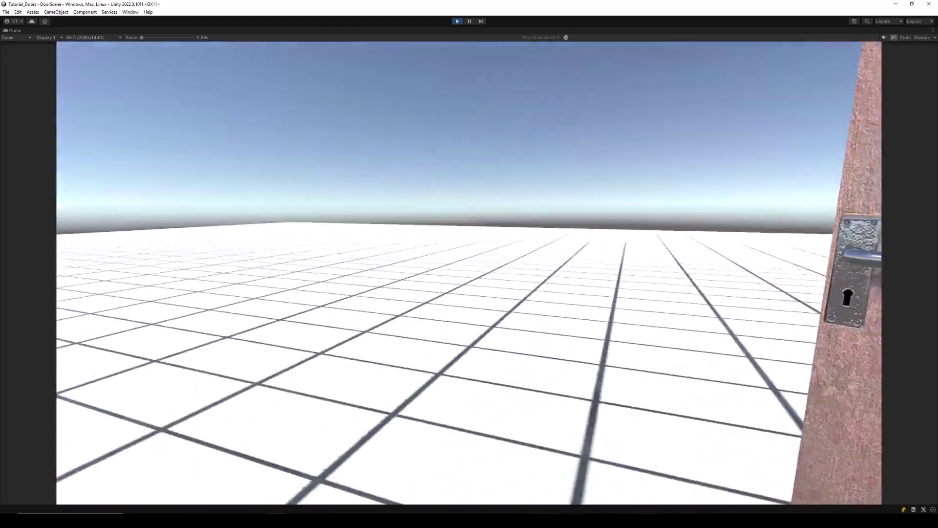
key(s)
key(d)
key(w)
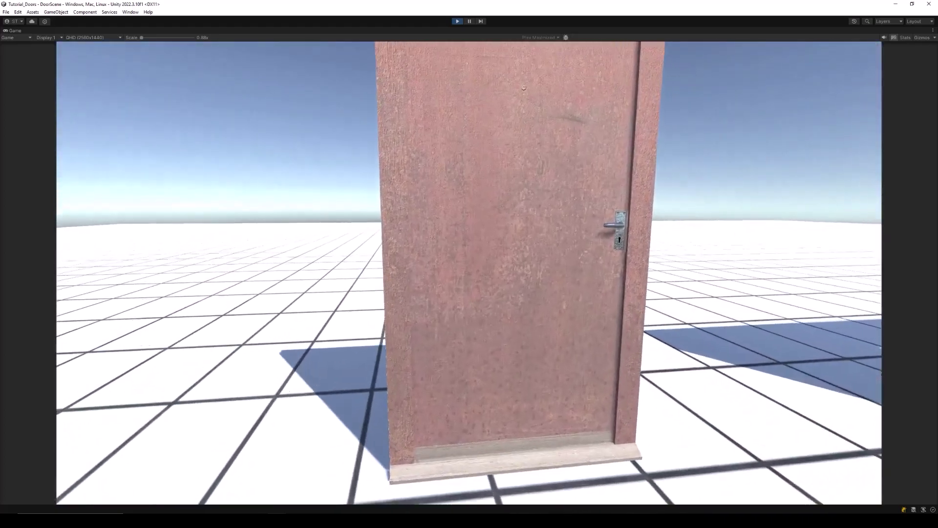
key(s)
key(w)
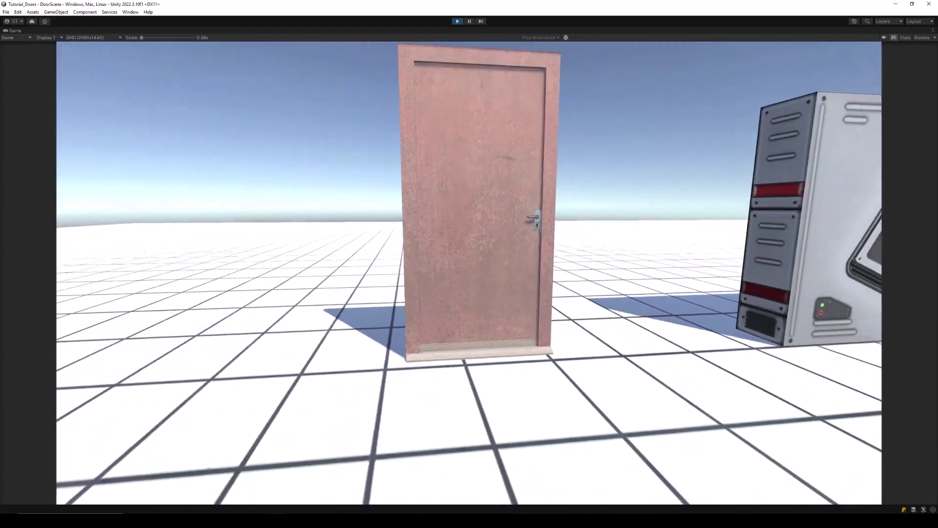
key(s)
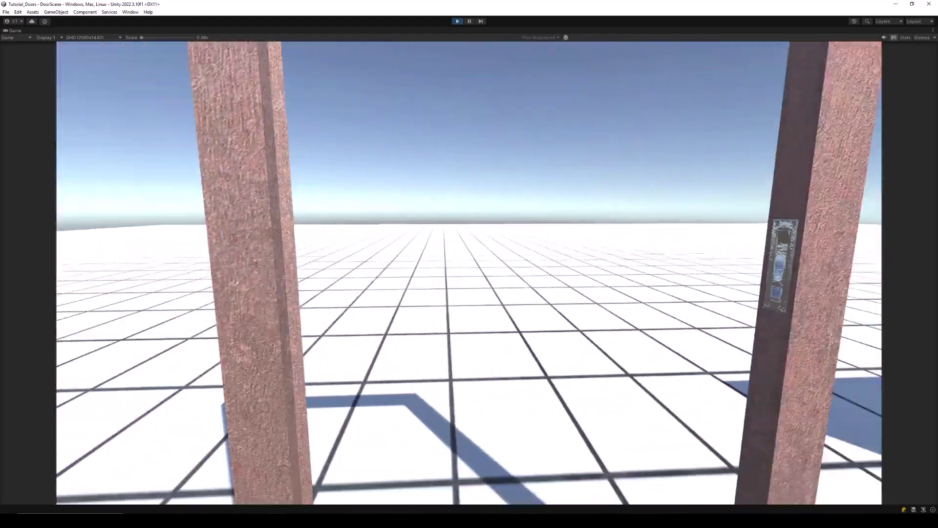
key(w)
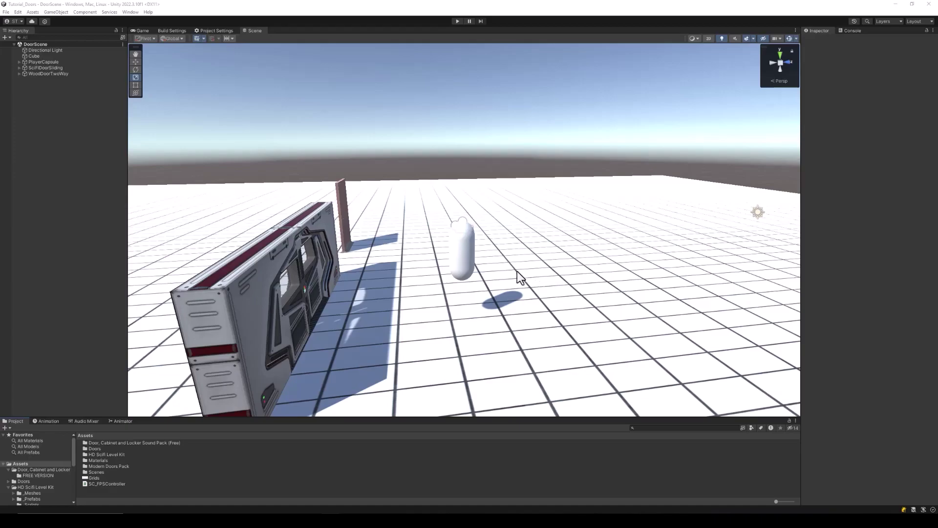
Run the scene and walk the player up to the sci-fi door to check how it behaves from both sides.
right_drag(528, 292, 374, 279)
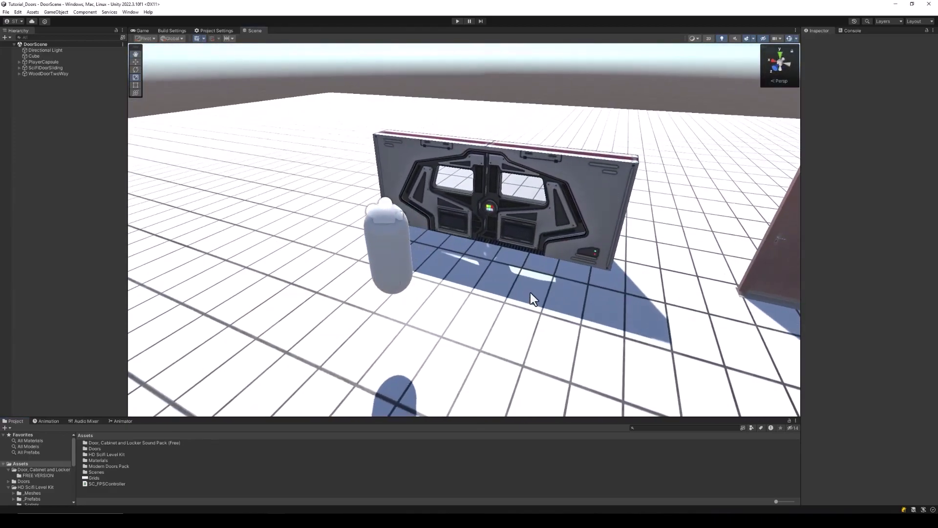
right_drag(530, 293, 512, 215)
key(w)
key(s)
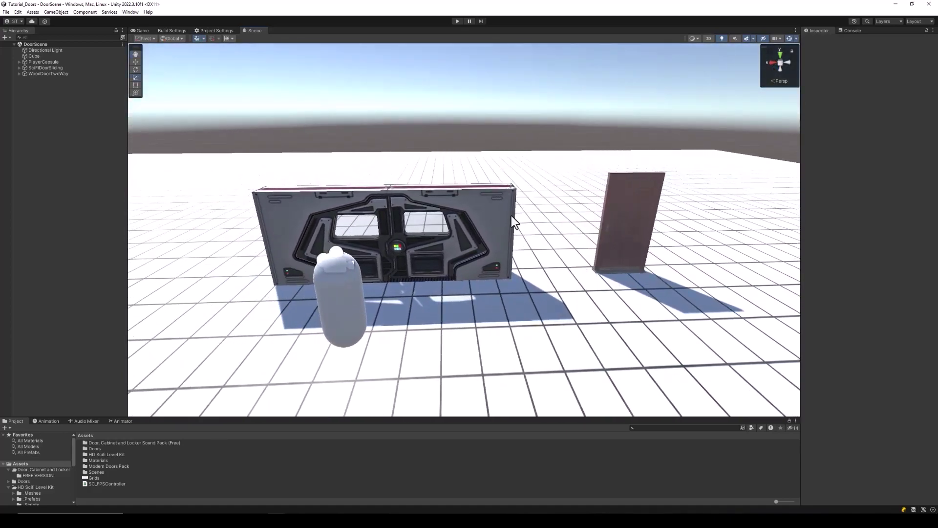
click(457, 21)
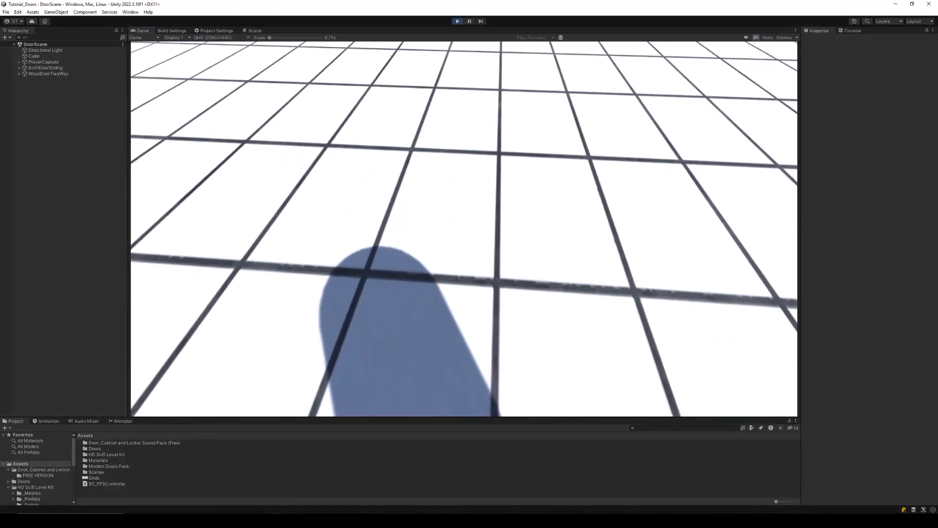
key(a)
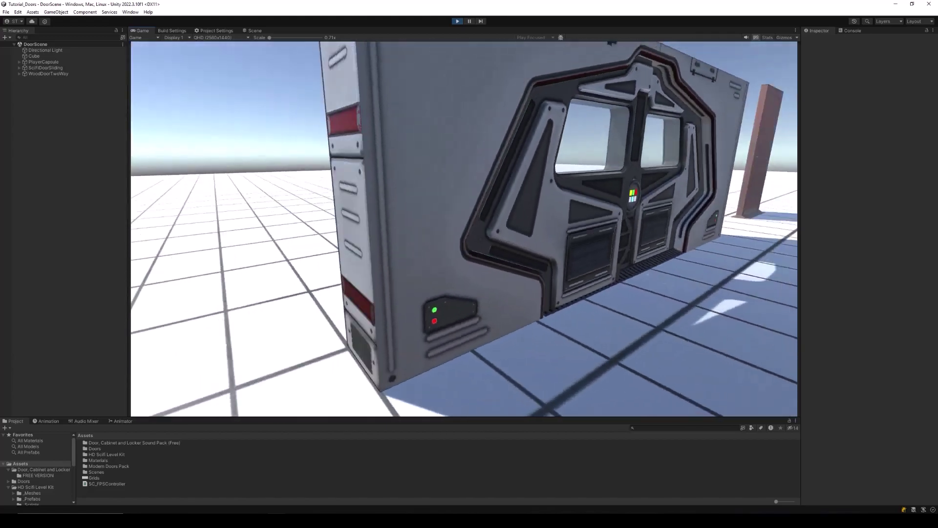
key(w)
key(w)
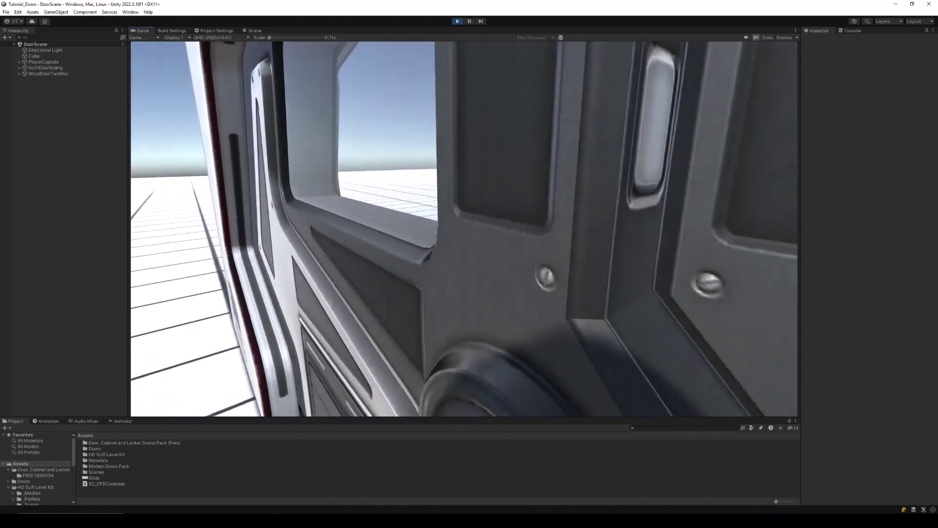
key(s)
key(w)
key(s)
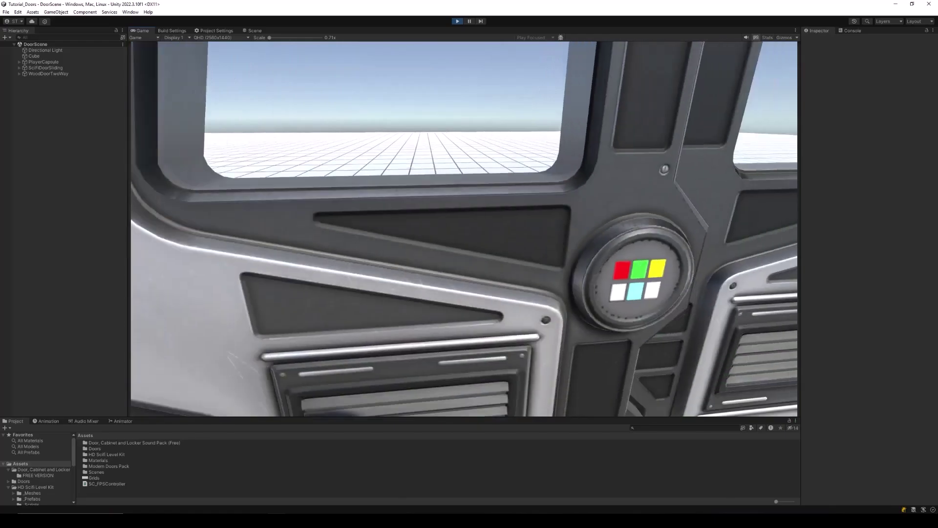
key(w)
key(w)
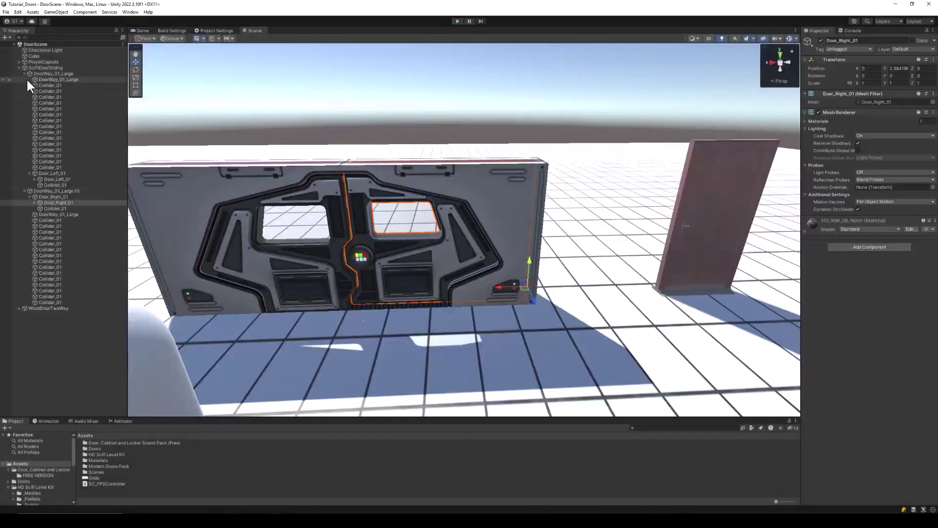
Examine the SciFiDoorSliding object's two halves, DoorWay_01_Large and DoorWay_01_Large (1), and undo the trial move.
click(24, 79)
click(24, 80)
click(35, 67)
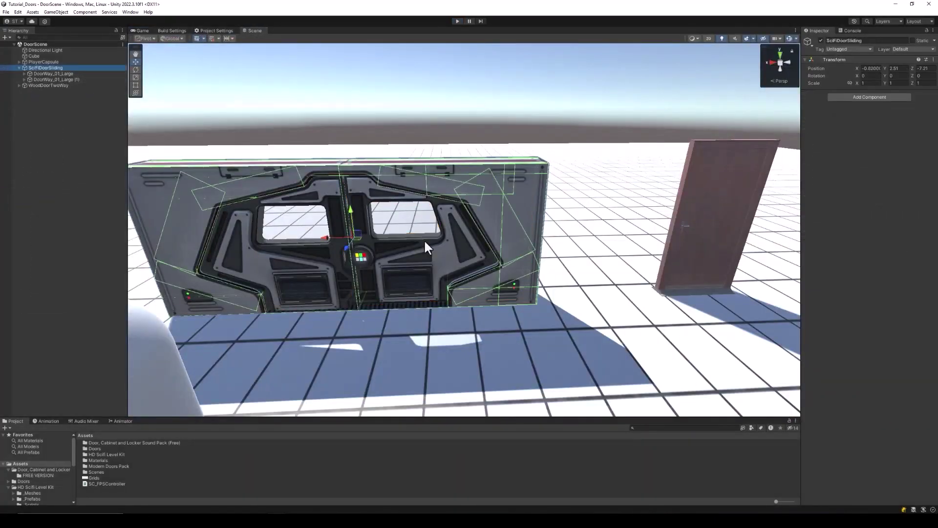
click(34, 73)
middle_drag(270, 272, 382, 289)
drag(251, 336, 160, 336)
key(ctrl+z)
click(34, 79)
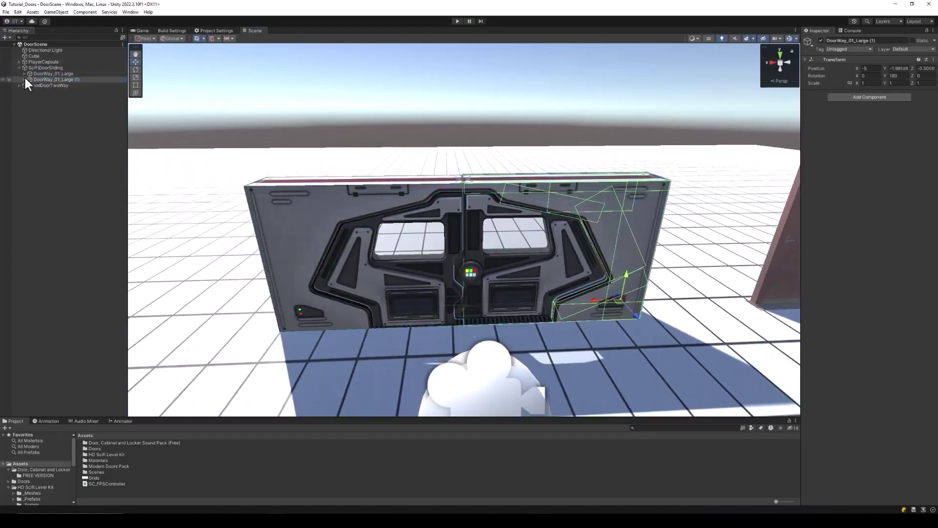
Examine the frame and colliders of DoorWay_01_Large and try sliding its Door_Left_01 panel open along X.
click(25, 73)
click(60, 80)
shift+click(50, 168)
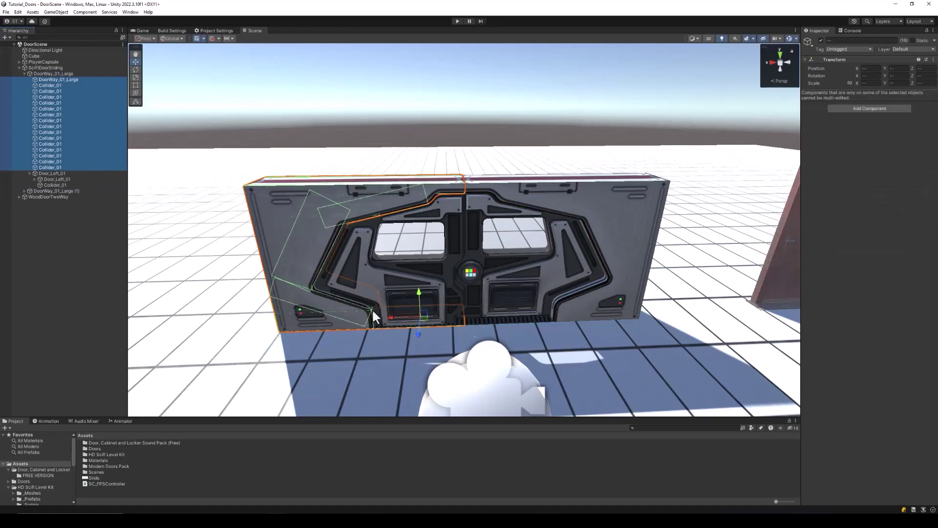
click(49, 173)
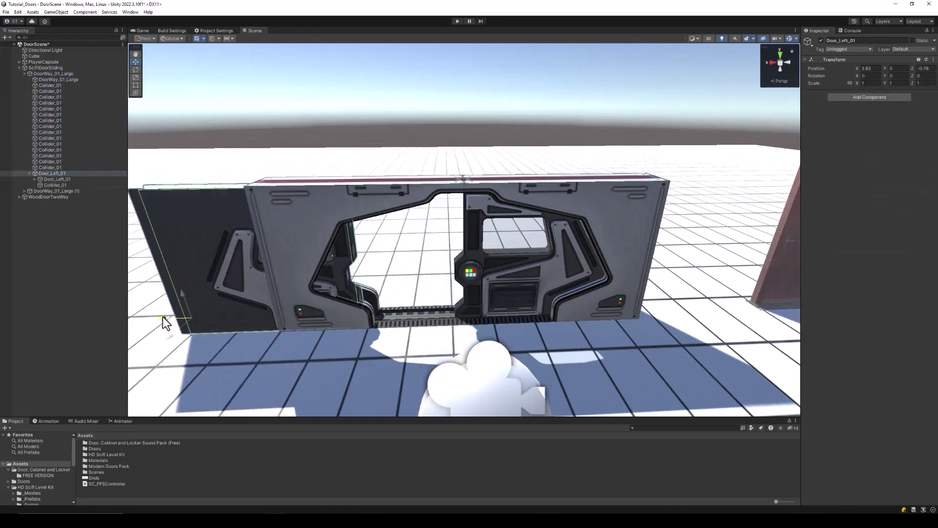
Try sliding Door_Right_01 open along X, and examine the frame and colliders of DoorWay_01_Large (1) and the wooden door's frame.
click(25, 191)
click(48, 196)
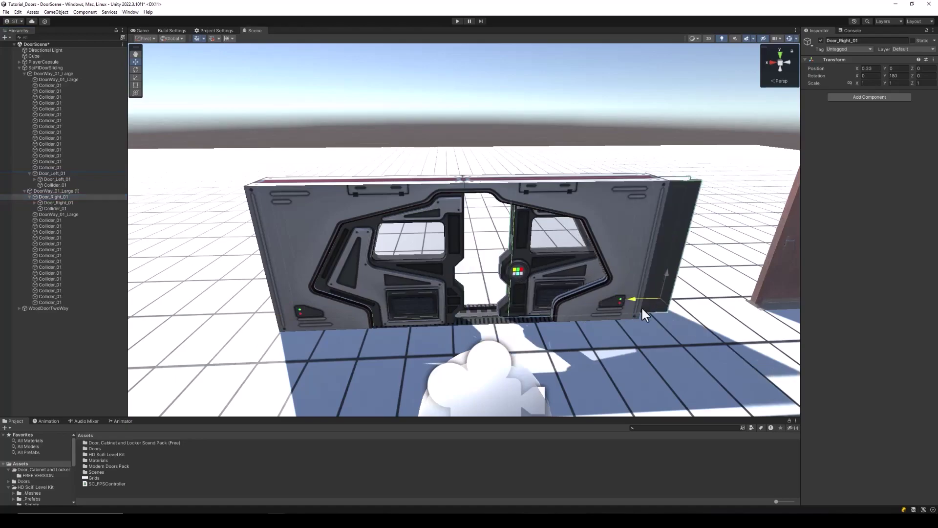
click(58, 214)
shift+click(50, 302)
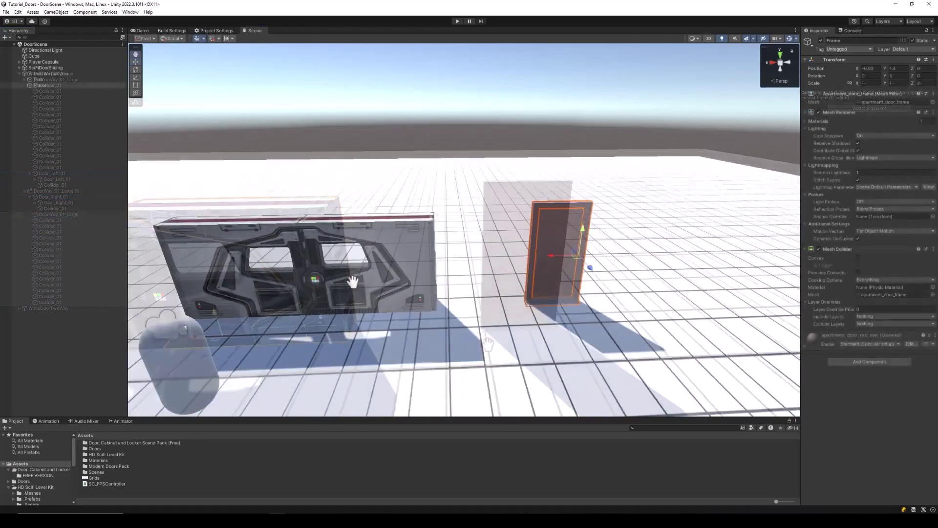
right_drag(313, 244, 284, 259)
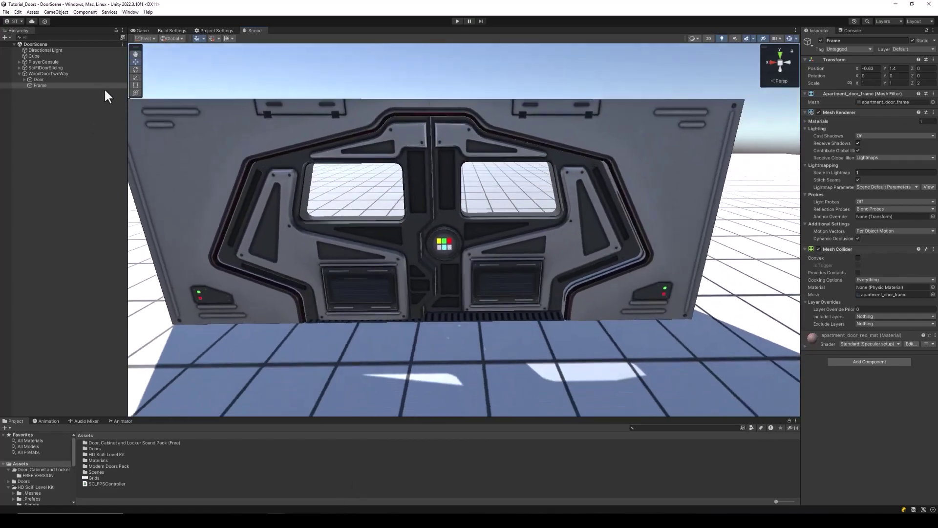
Collapse WoodDoorTwoWay and expand SciFiDoorSliding with both of its doorway halves in the hierarchy.
click(19, 73)
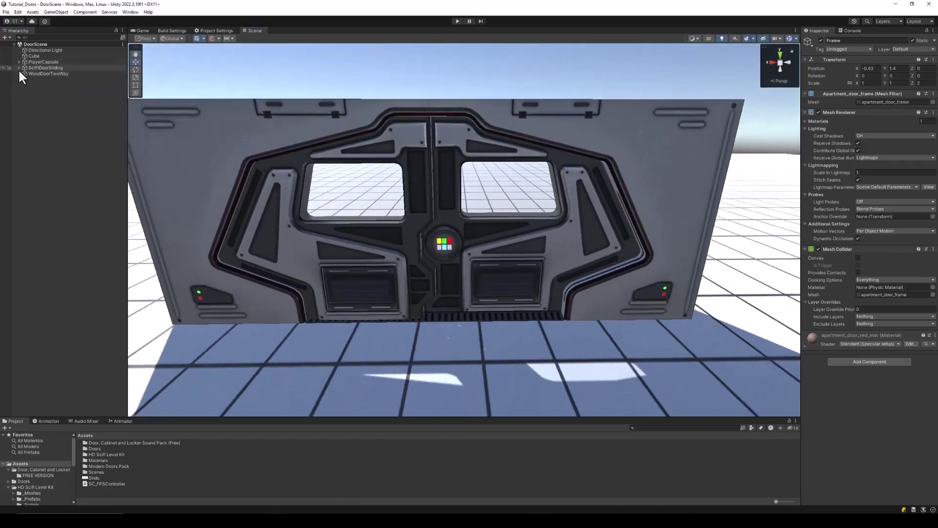
click(19, 67)
click(44, 79)
click(25, 79)
click(29, 85)
click(25, 73)
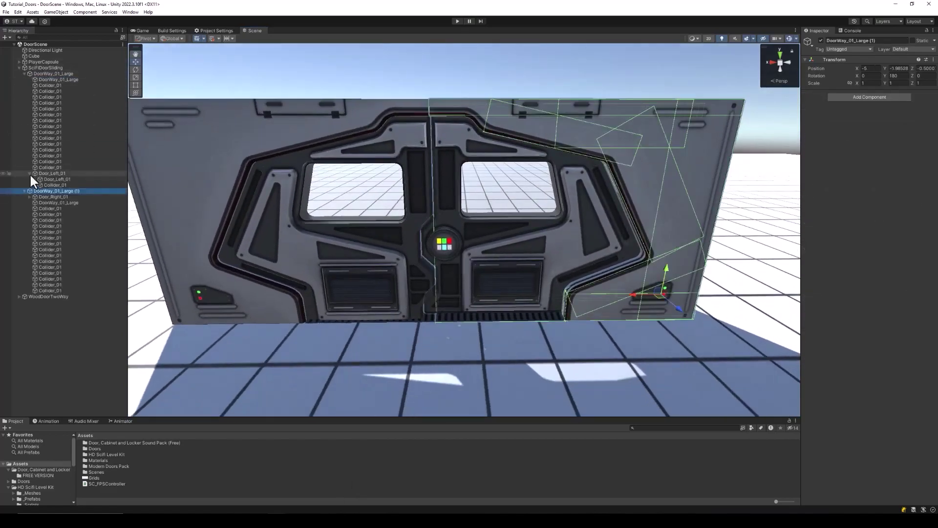
Create a new animation clip named ScifiDoorOpen for the SciFiDoorSliding parent object.
click(48, 67)
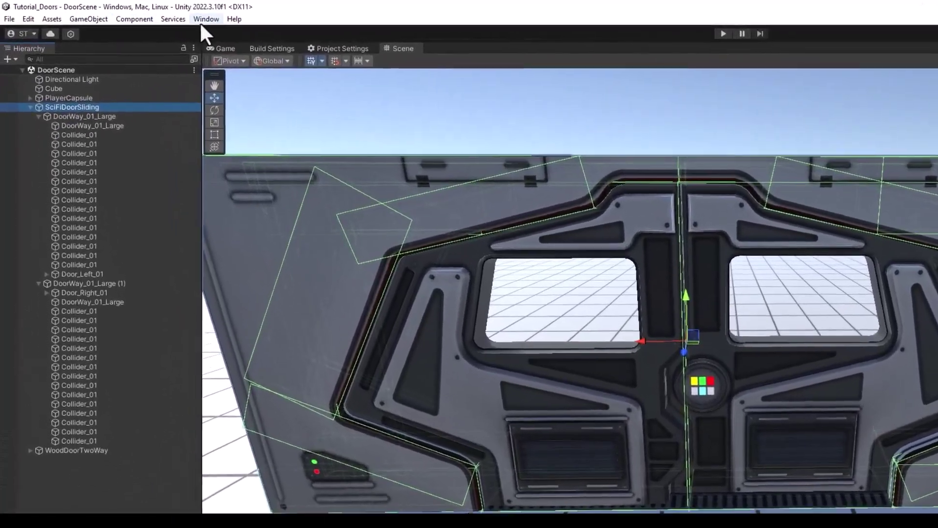
click(205, 19)
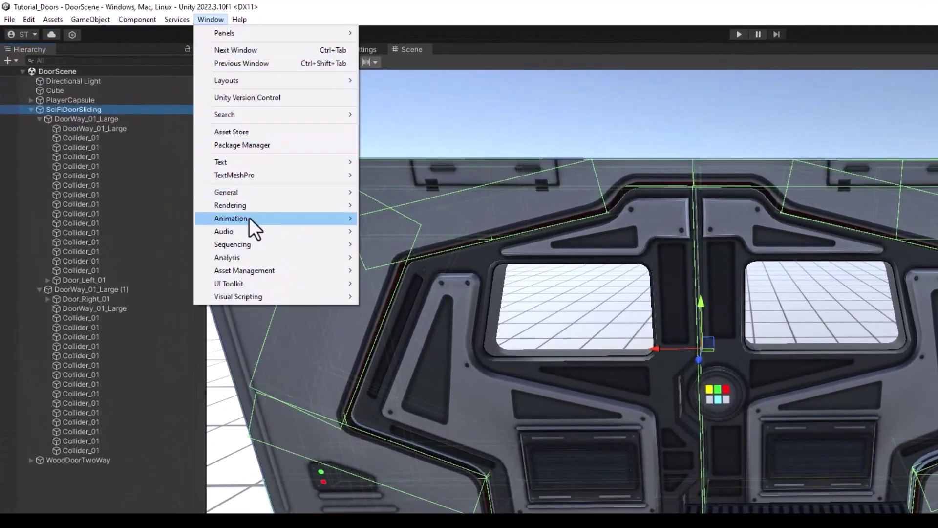
mouse_move(249, 219)
click(391, 219)
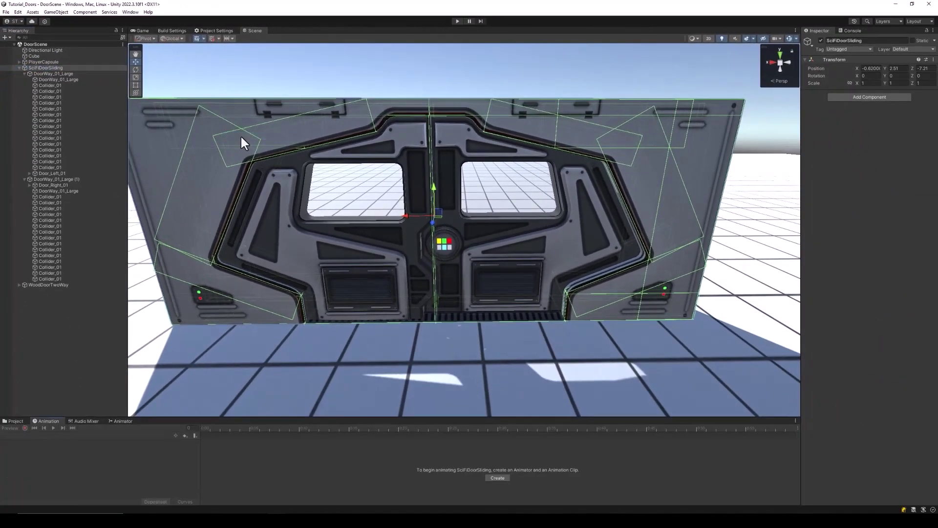
click(498, 478)
text(ScifiDoorOpen)
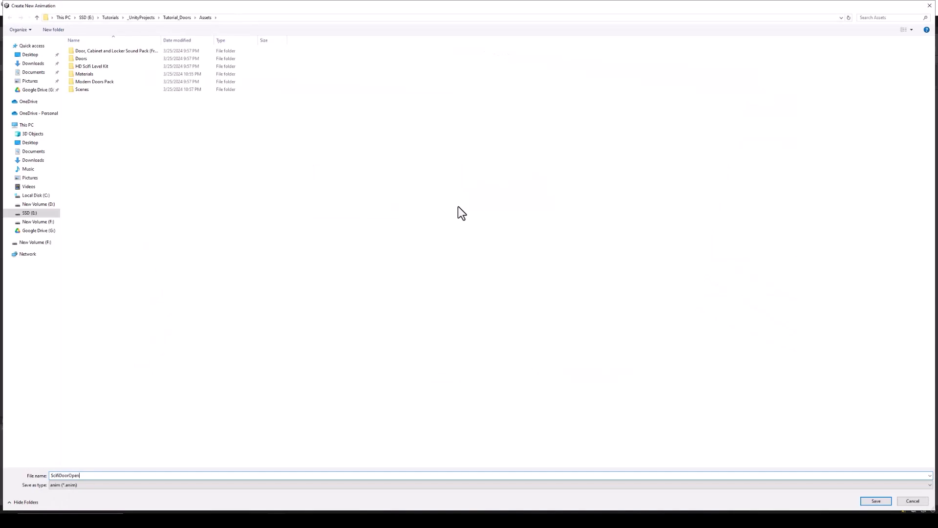
key(Return)
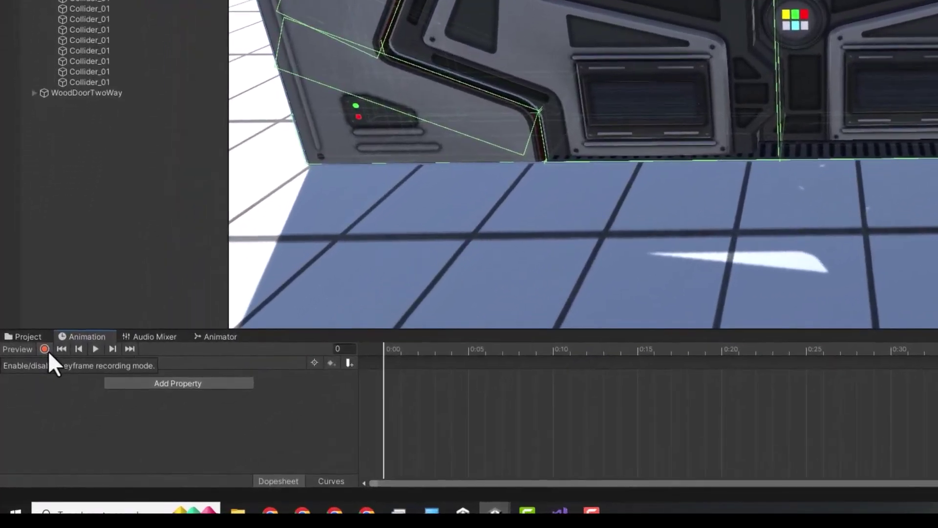
Enable keyframe recording for the clip, select Door_Left_01, and undo the trial move made at frame 0.
click(45, 349)
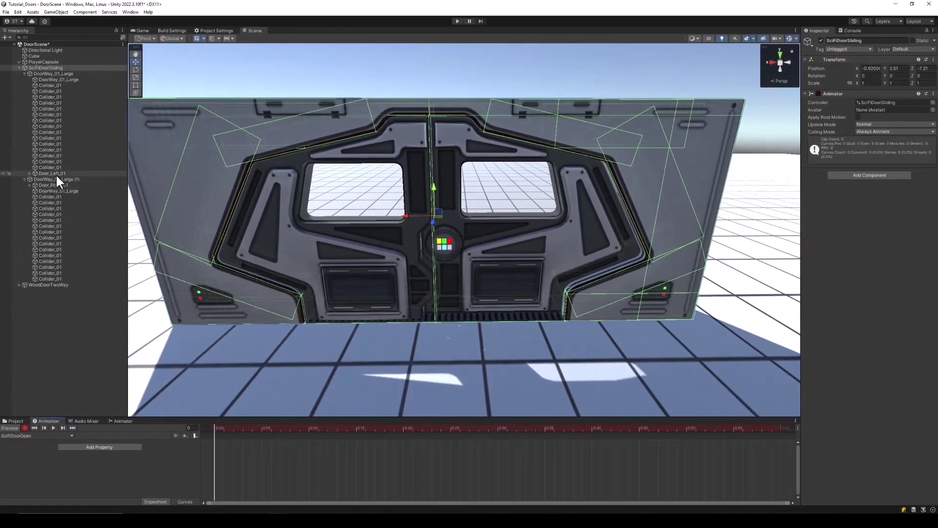
click(56, 174)
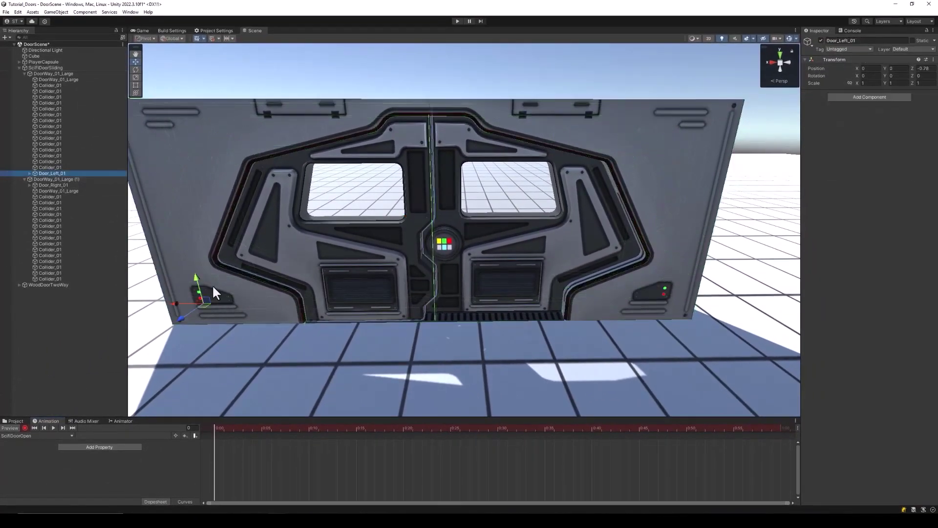
drag(212, 283, 129, 304)
key(ctrl+z)
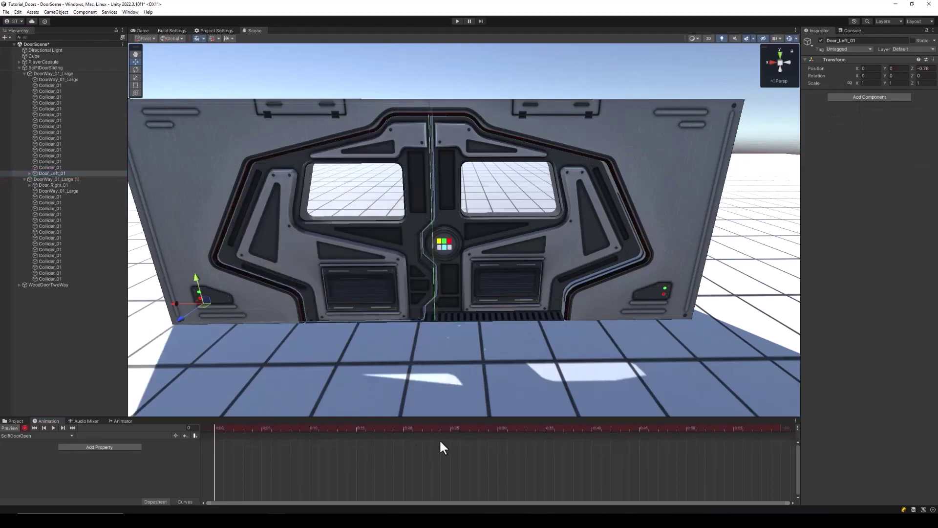
At frame 60, slide Door_Left_01 open along X to a position of about 3.55.
drag(215, 434, 783, 446)
scroll(397, 278, down, 3)
scroll(398, 277, up, 2)
right_drag(377, 288, 336, 282)
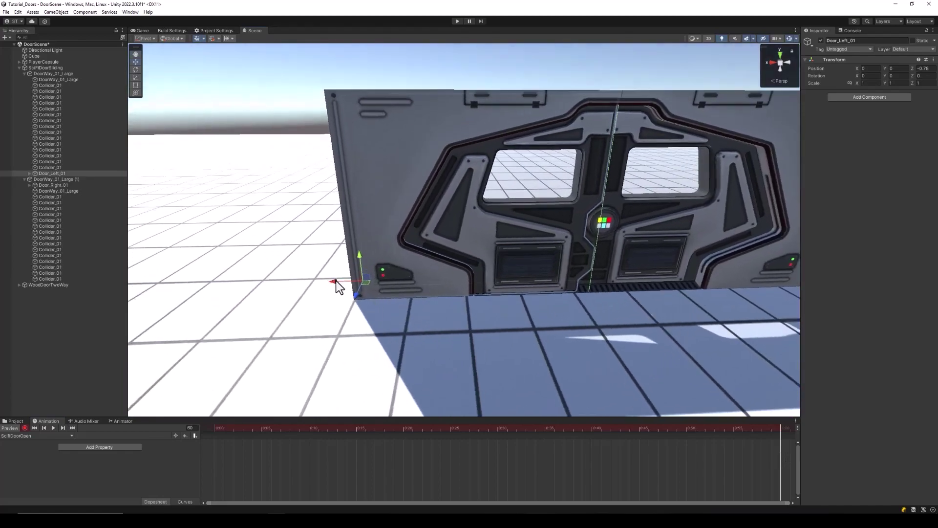
drag(336, 282, 177, 291)
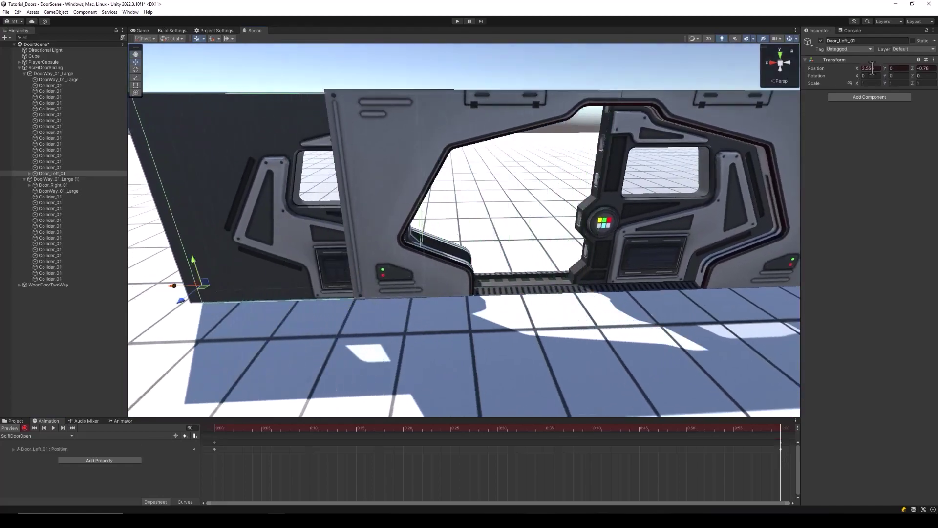
Set Door_Left_01's open X position to 4, and slide Door_Right_01 open along X to about 4 at frame 60.
text(4)
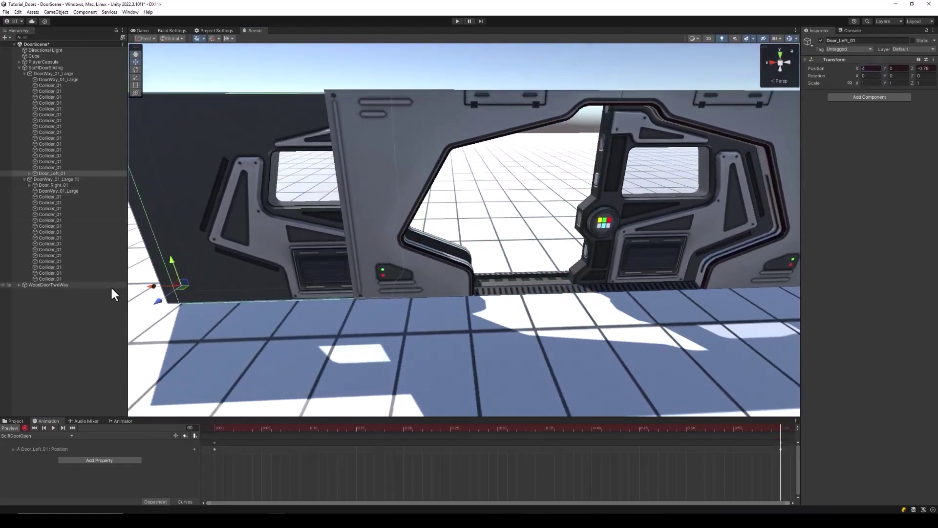
click(54, 185)
drag(261, 428, 215, 428)
middle_drag(627, 242, 529, 273)
drag(521, 427, 783, 432)
drag(574, 300, 794, 128)
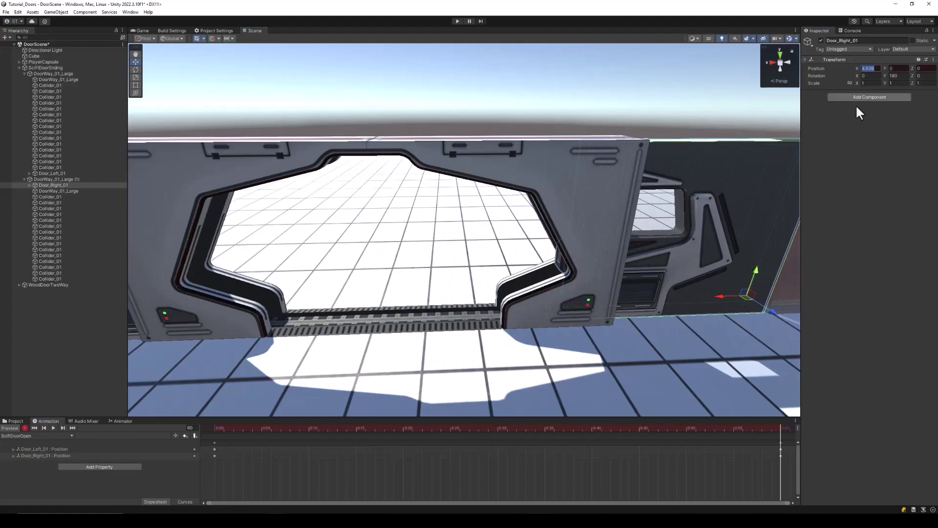
Preview the ScifiDoorOpen clip from frame 0, and return the playhead to the start.
drag(233, 426, 209, 484)
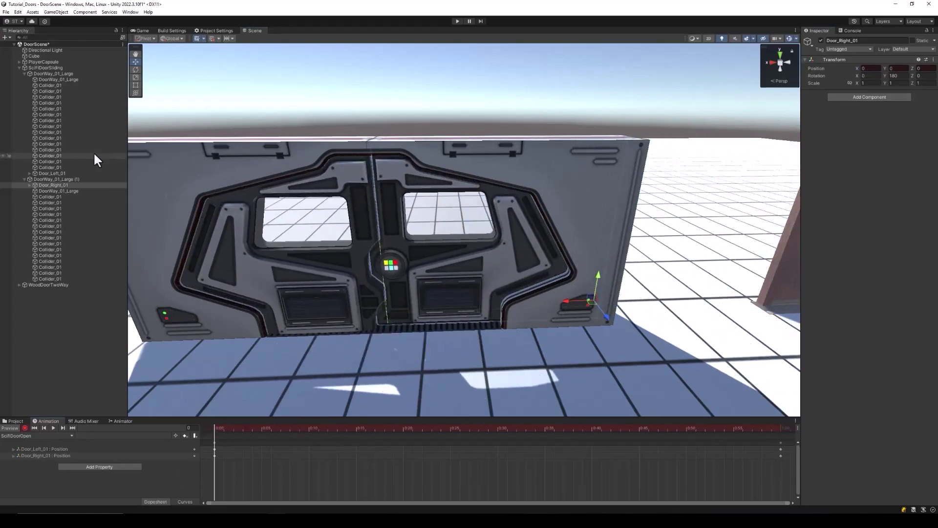
click(54, 428)
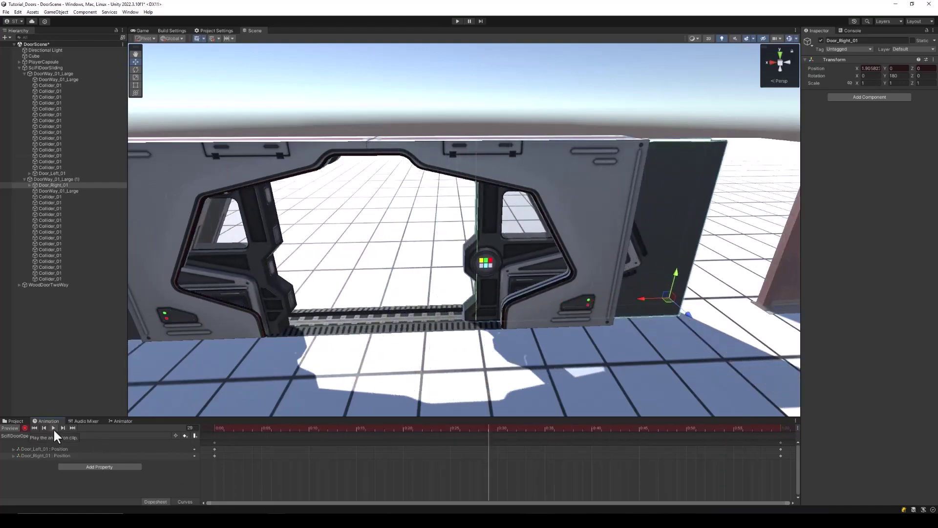
click(54, 428)
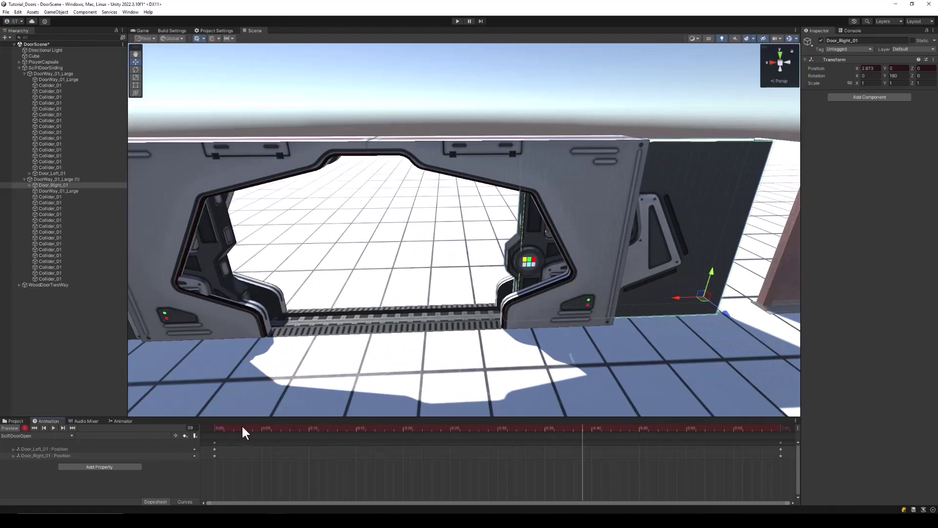
drag(239, 427, 213, 425)
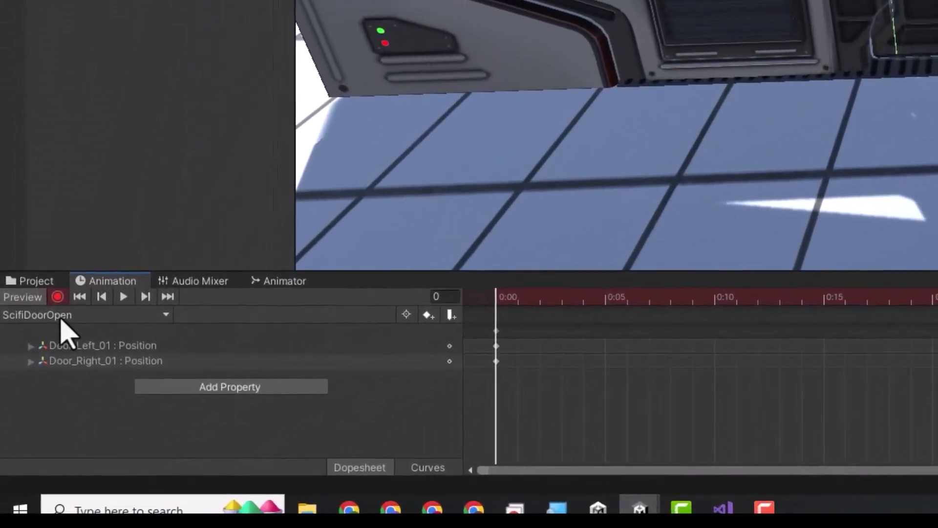
Create another animation clip named ScifiDoorClose for the sliding door.
click(29, 315)
click(51, 356)
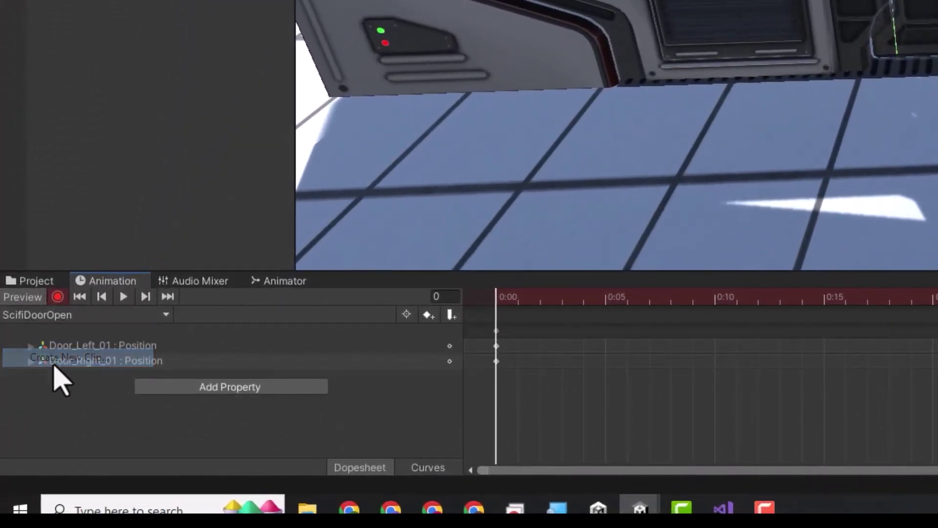
text(ScifiDoorClose)
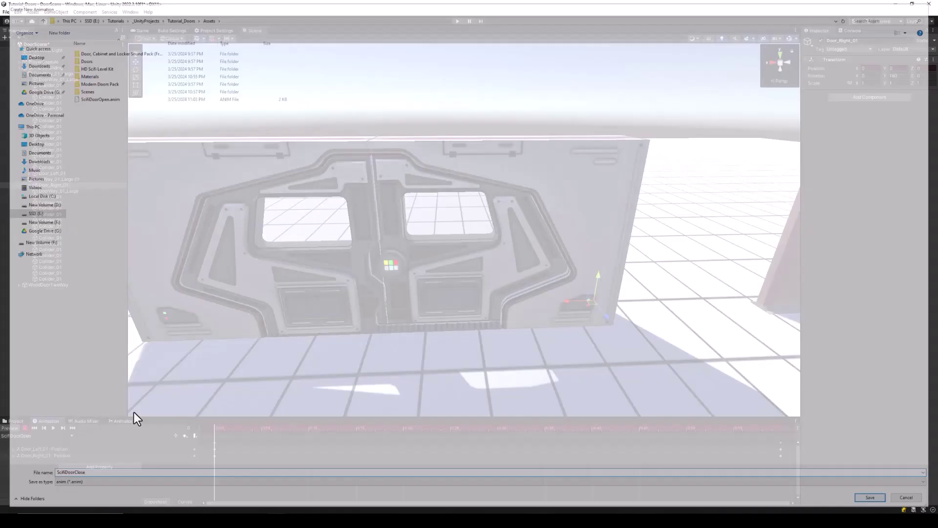
key(Return)
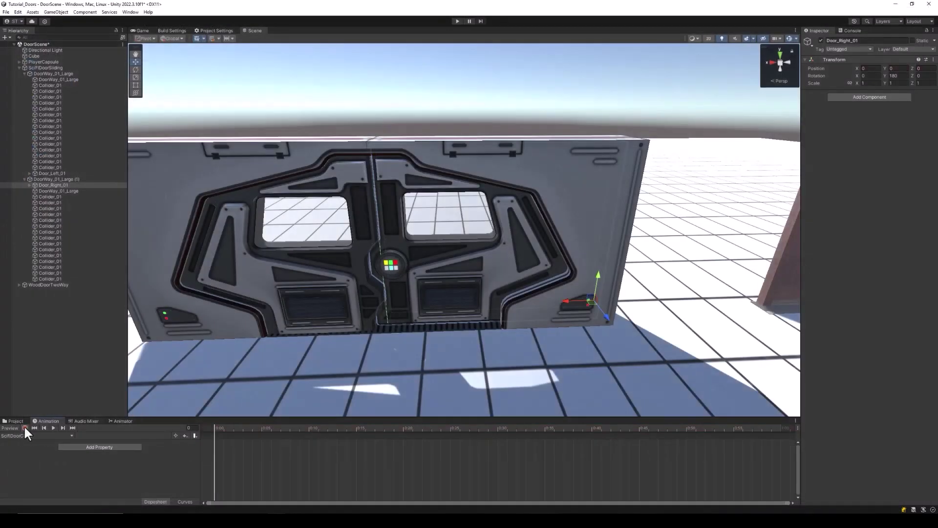
Record Door_Right_01 closing in ScifiDoorClose, with X position 4 at frame 0 and 0 at frame 60.
click(25, 427)
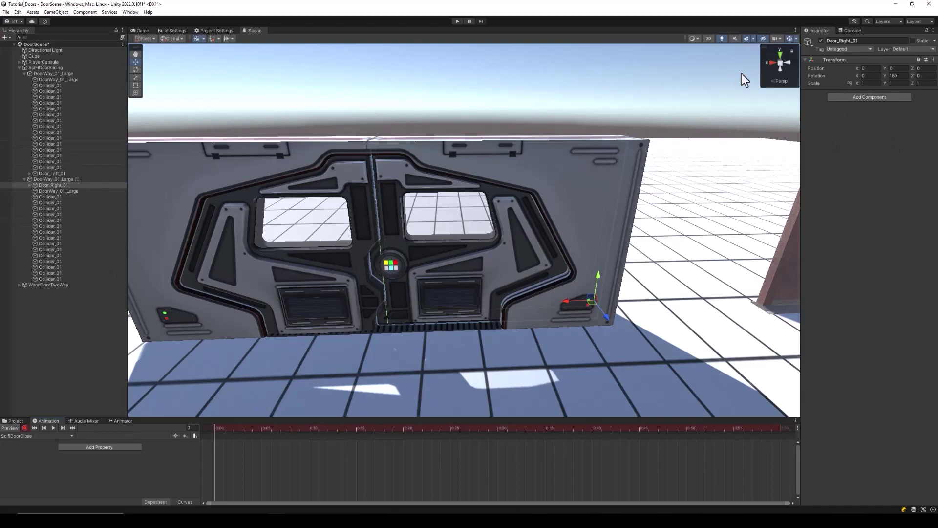
click(870, 68)
text(4)
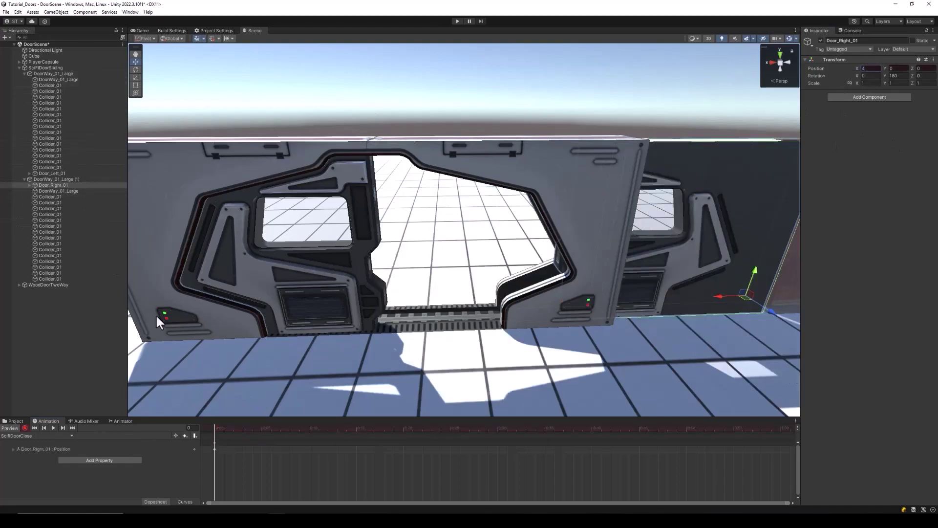
click(780, 428)
click(870, 69)
text(0)
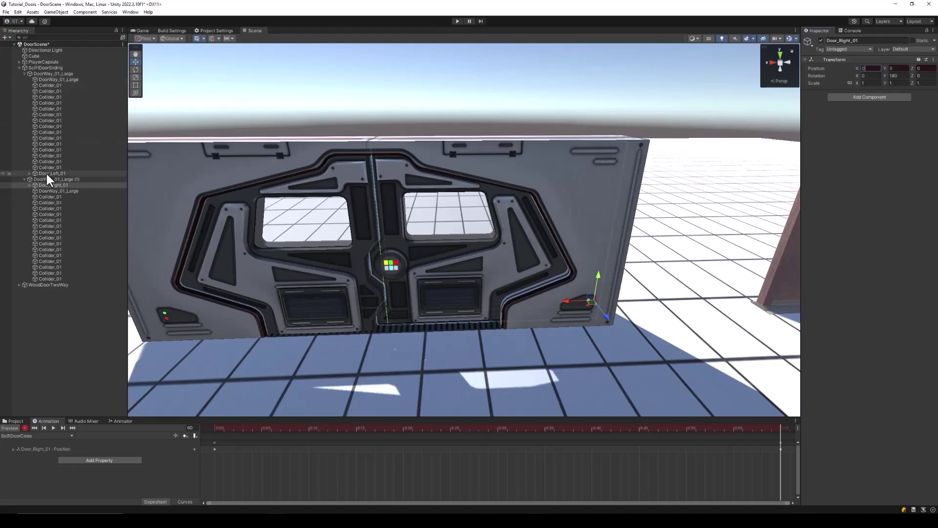
click(49, 173)
click(870, 68)
text(4)
key(ctrl+z)
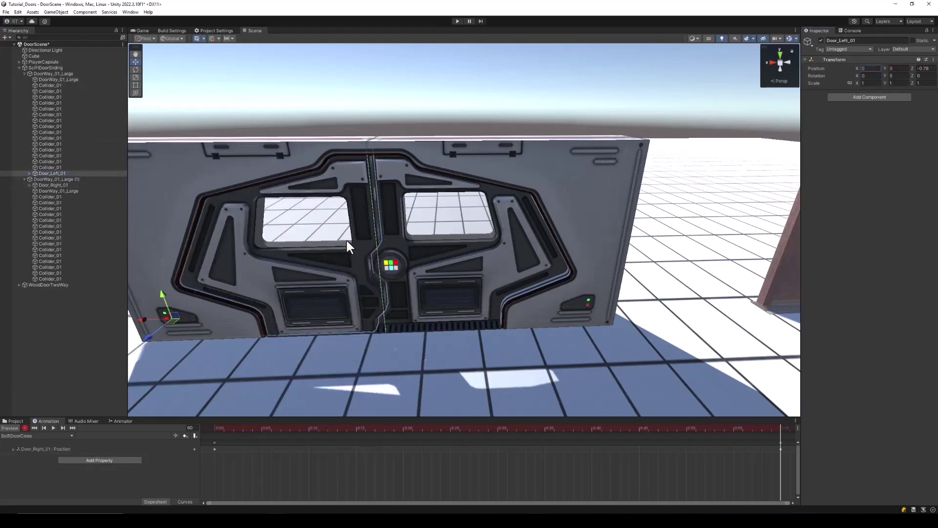
Record Door_Left_01 closing in the same clip, with X position 4 at frame 0 and 0 at frame 60.
drag(235, 428, 180, 431)
click(46, 173)
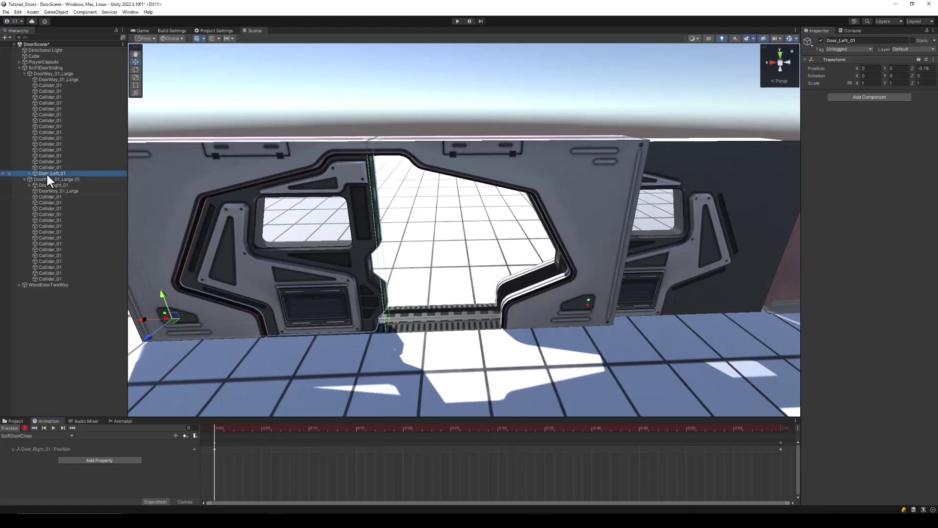
click(867, 68)
text(4)
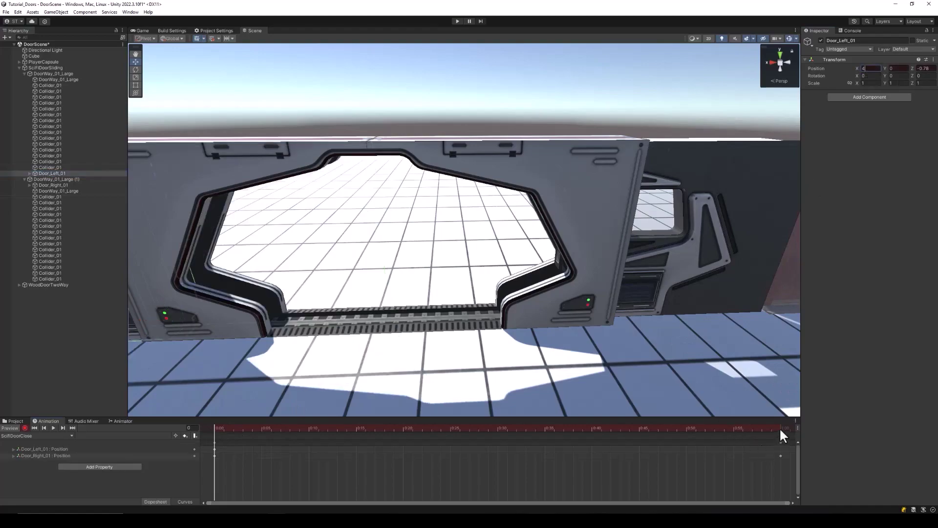
click(782, 429)
click(875, 69)
text(0)
Preview the ScifiDoorClose clip from the start, and return the playhead to frame 0.
drag(229, 429, 184, 433)
key(space)
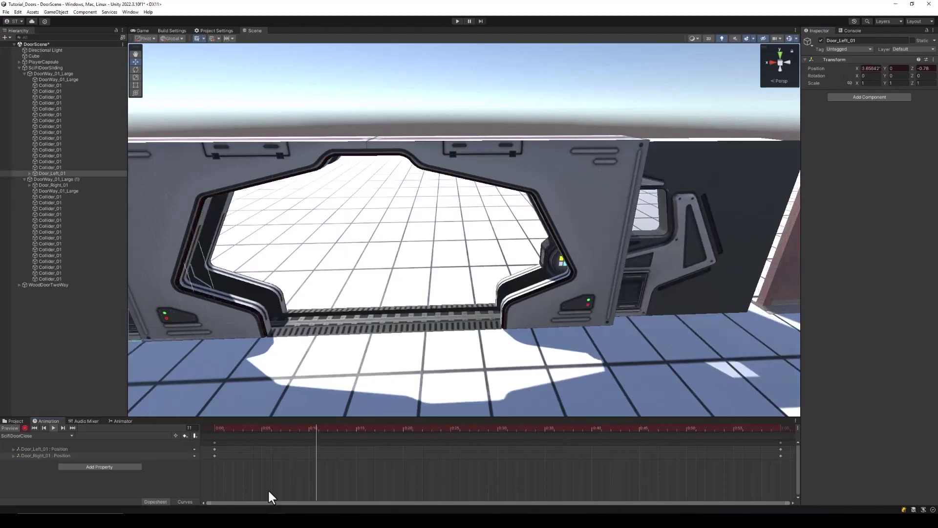
click(217, 428)
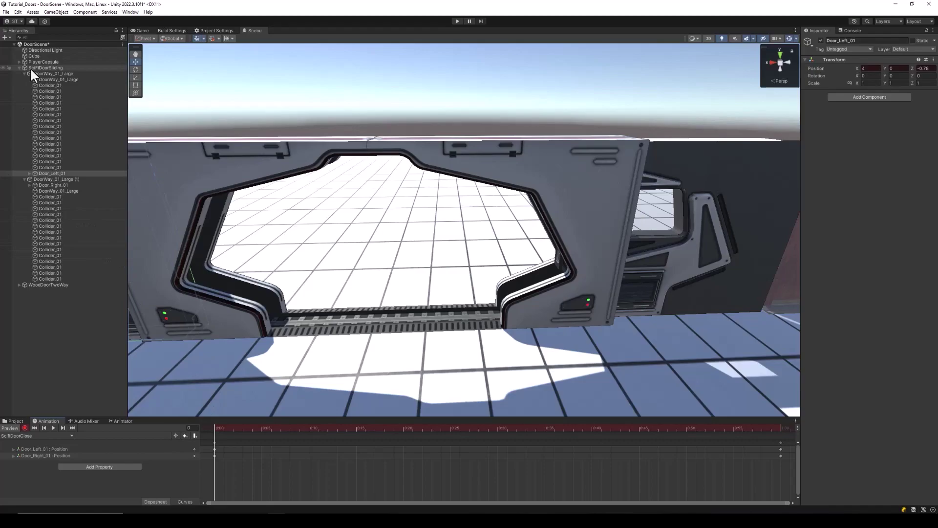
Stop keyframe recording and create an empty animation clip named ScifiDoorStartAnim.
click(24, 428)
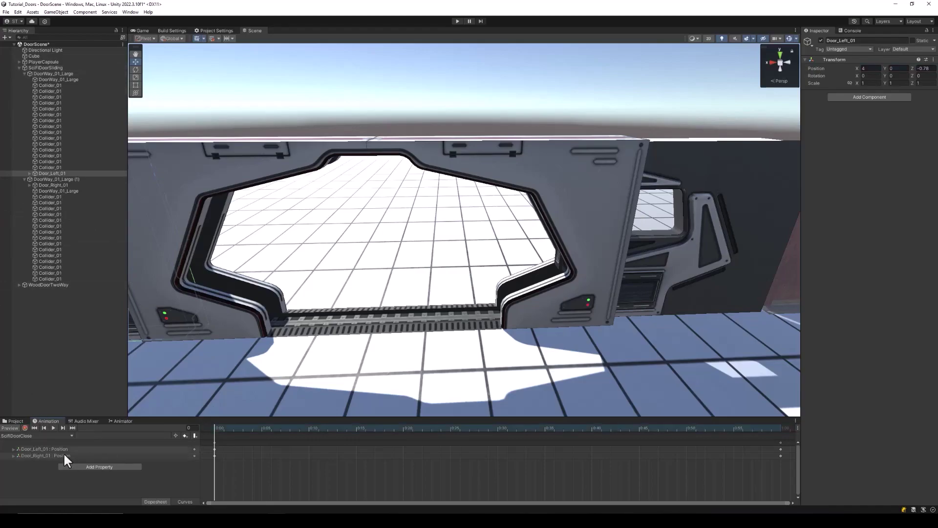
click(31, 435)
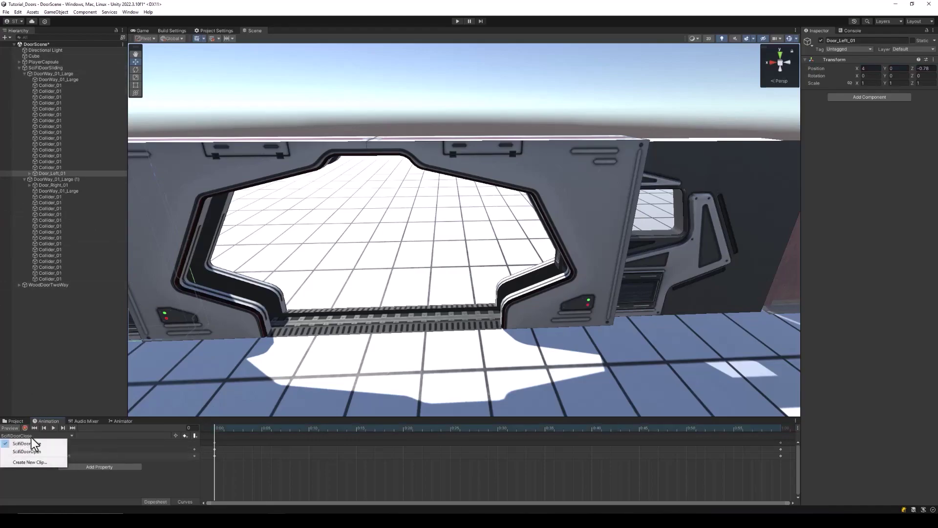
click(40, 462)
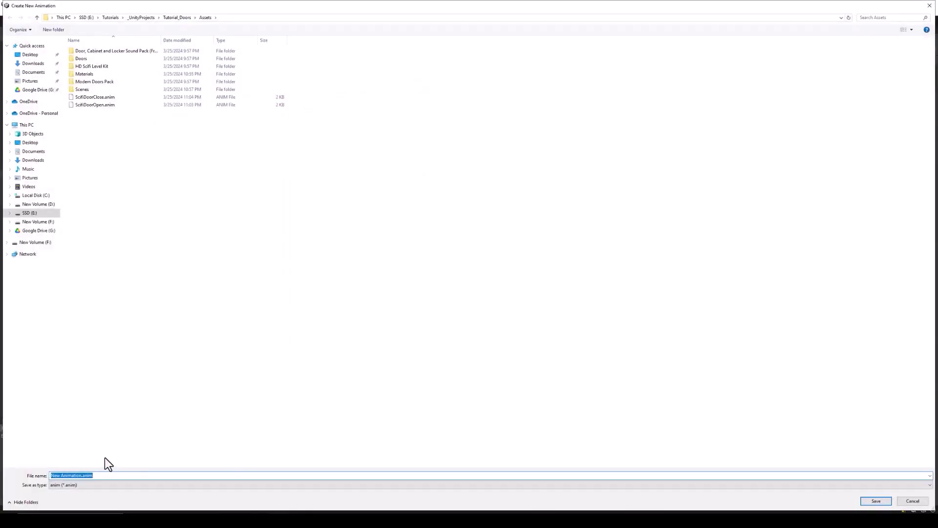
text(Scifi)
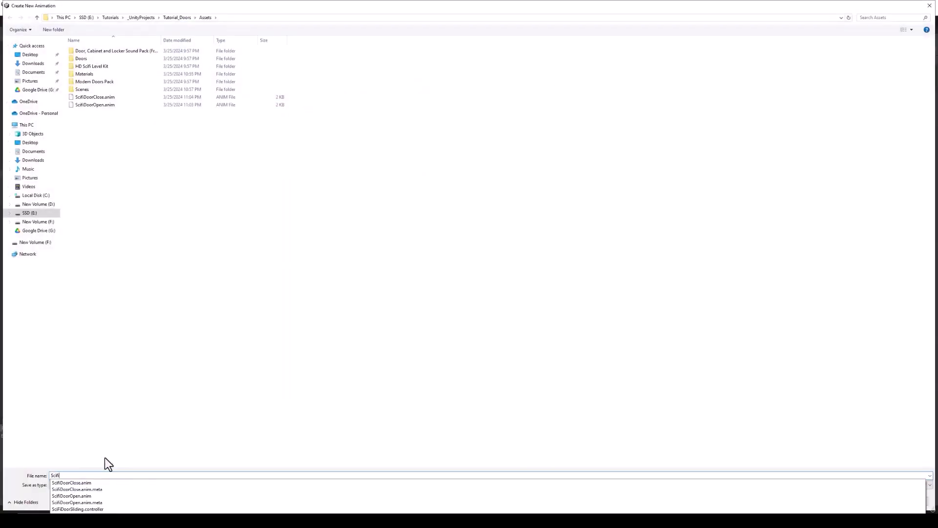
text(DoorSta)
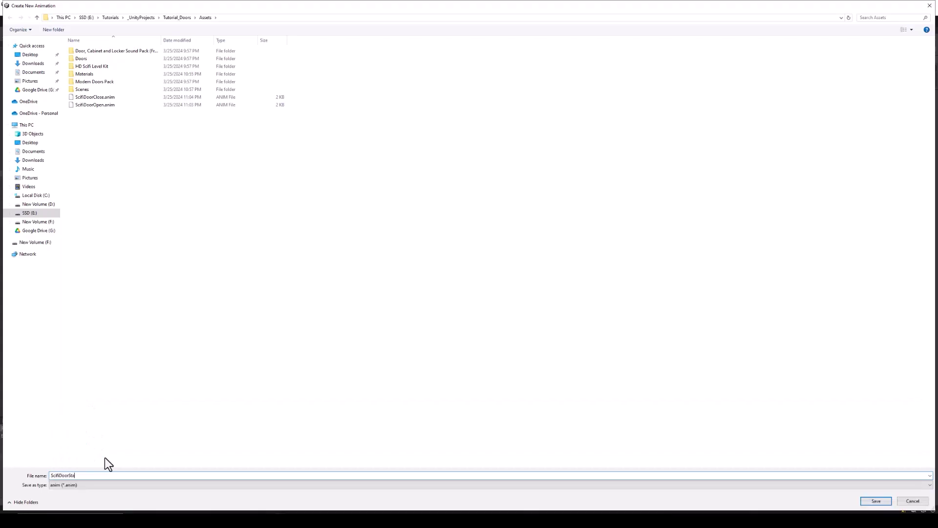
text(rtAnim)
key(Return)
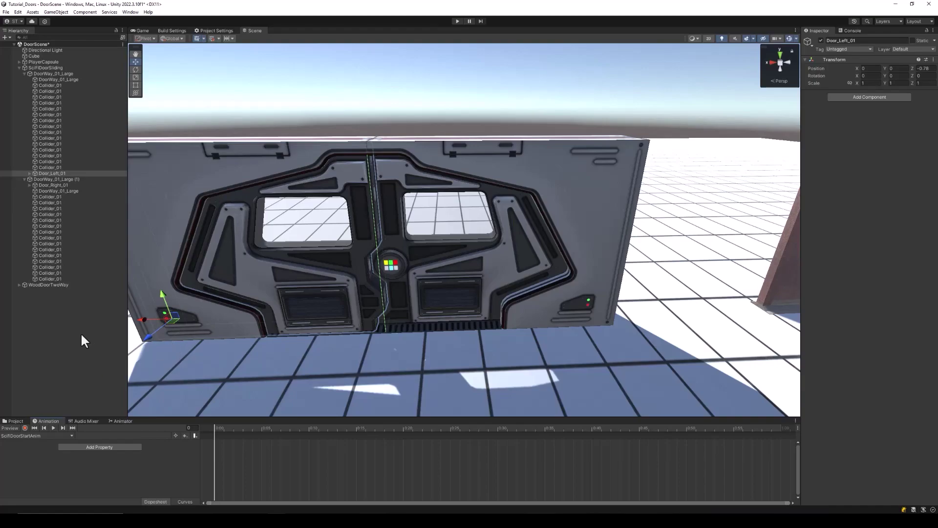
Open SciFiDoorSliding's animator controller and enlarge the Animator graph for editing.
click(46, 68)
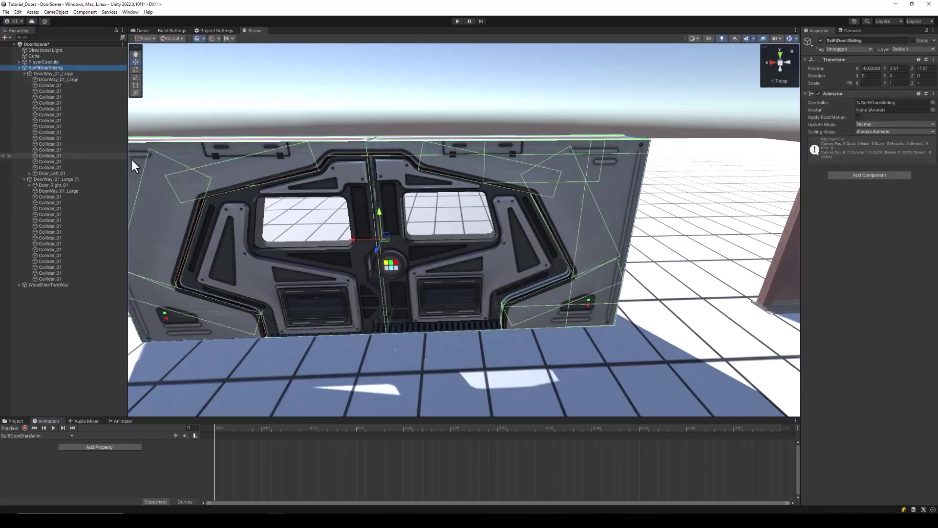
click(872, 103)
double_click(870, 103)
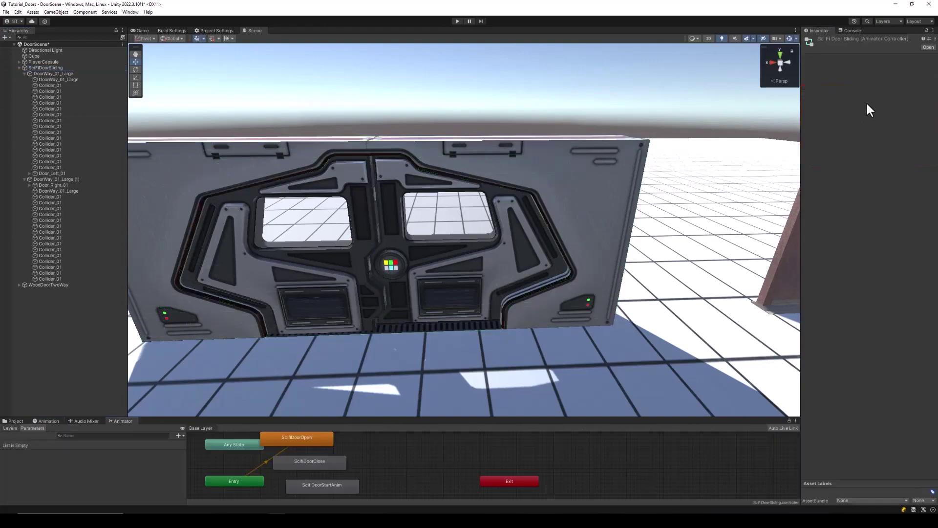
drag(418, 419, 443, 245)
middle_drag(374, 339, 428, 377)
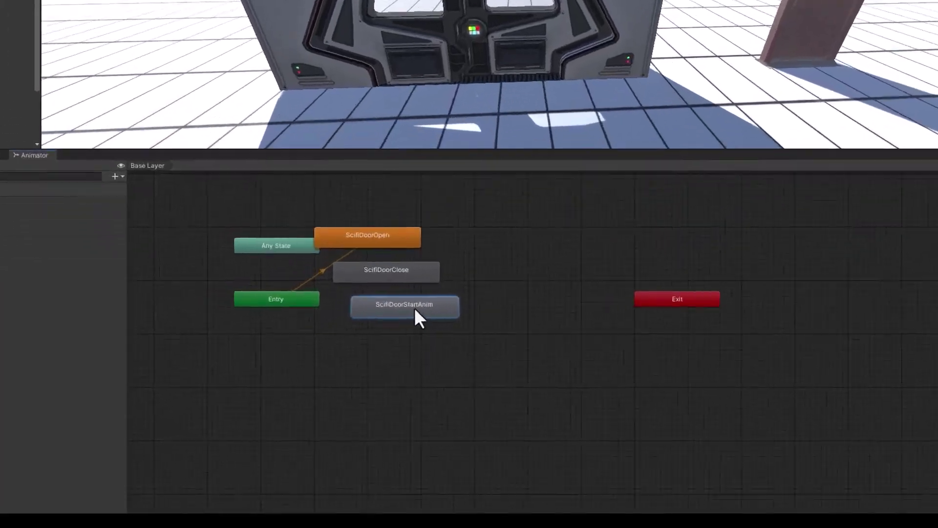
Make ScifiDoorStartAnim the layer default state in the Animator graph.
click(383, 353)
right_click(431, 284)
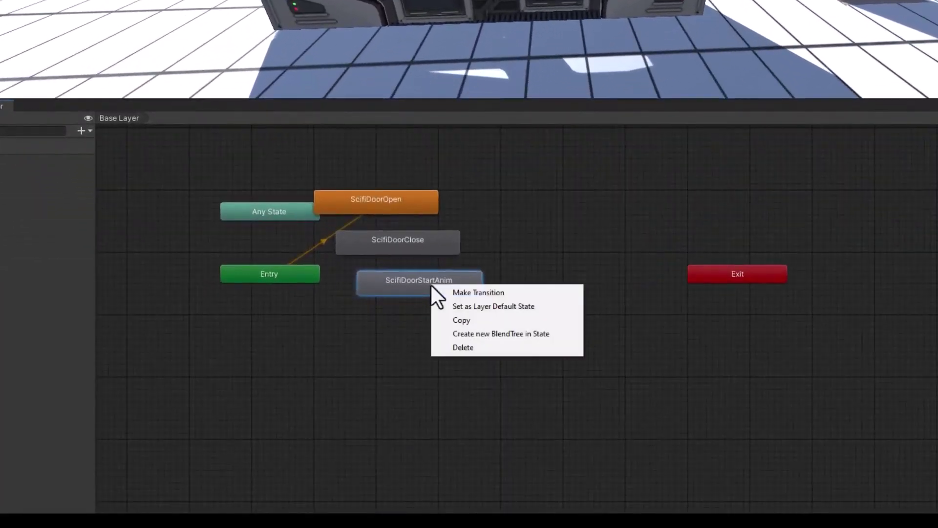
click(506, 307)
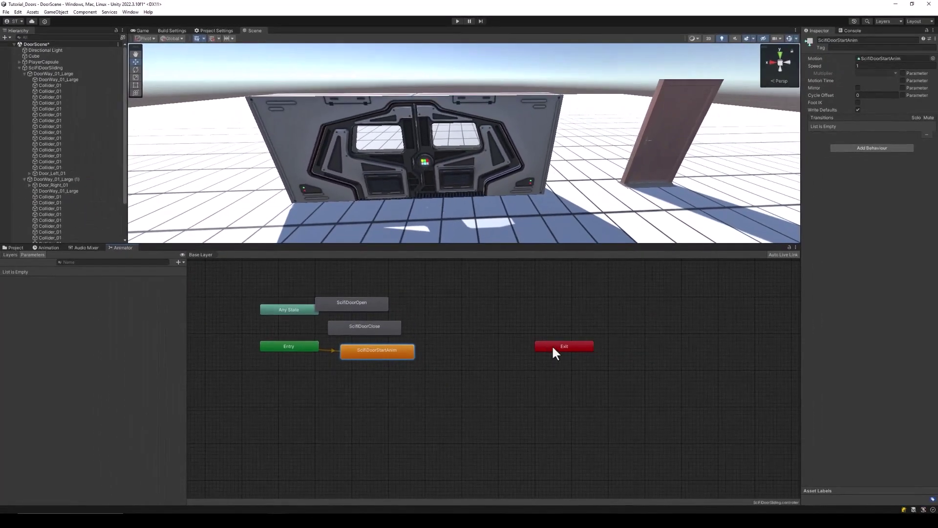
Arrange the graph with ScifiDoorOpen above ScifiDoorClose between the start state and Exit, and Entry level with ScifiDoorStartAnim.
drag(713, 275, 937, 292)
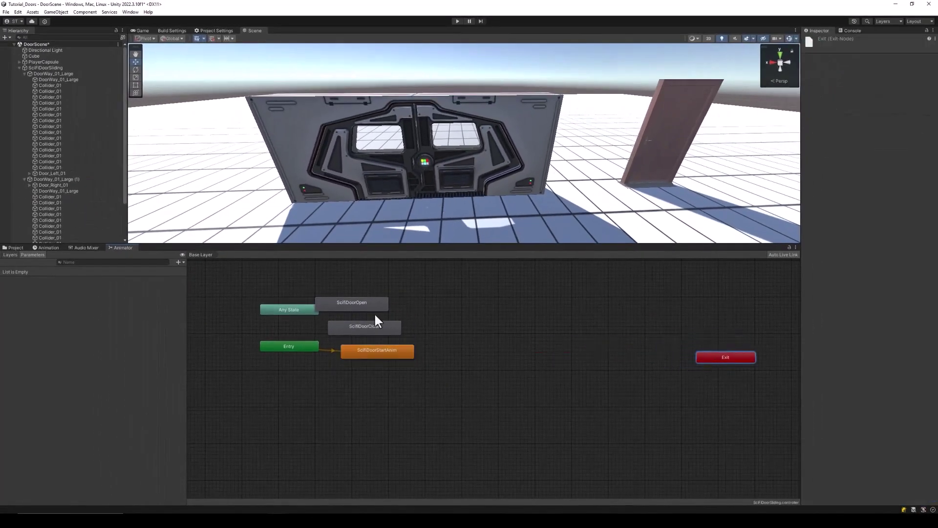
drag(401, 210, 598, 259)
drag(429, 238, 604, 315)
drag(593, 261, 697, 268)
drag(546, 348, 549, 337)
drag(470, 376, 536, 380)
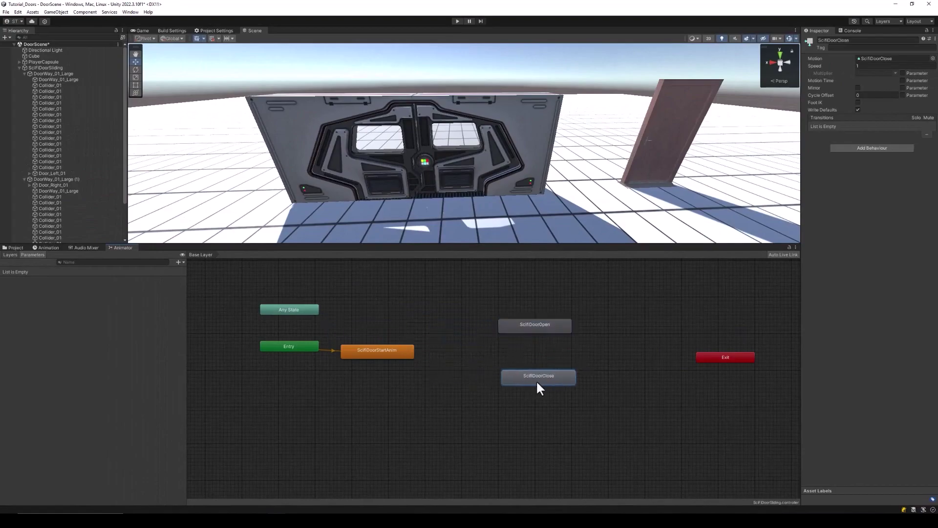
drag(301, 343, 301, 351)
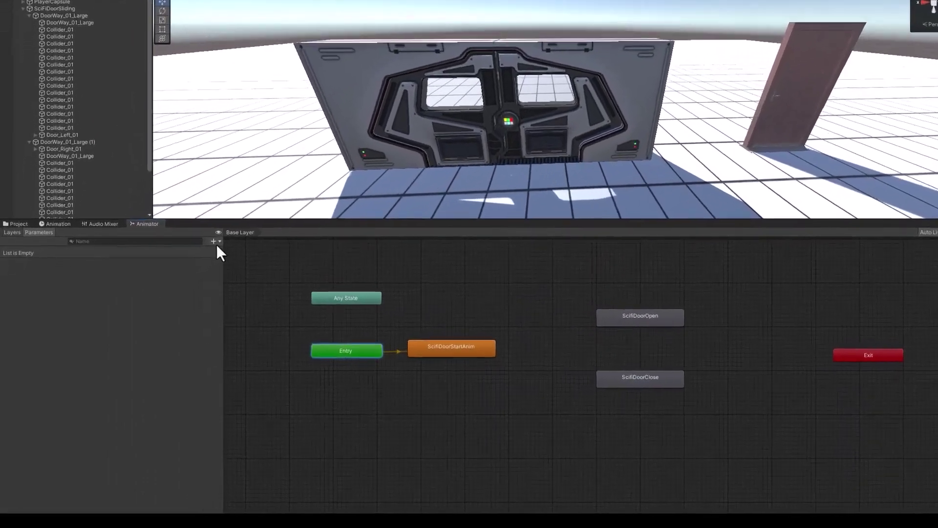
Add a Bool parameter named DoorOpen to the animator controller.
click(178, 262)
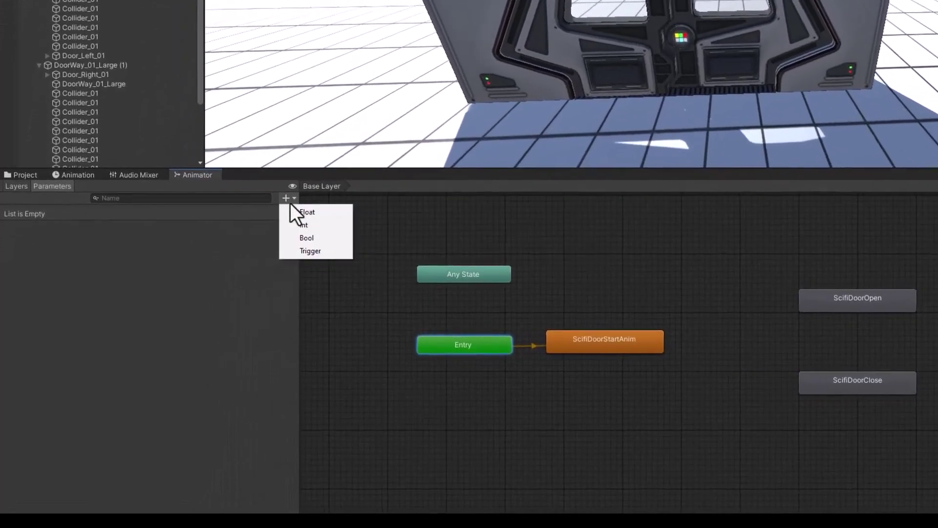
click(311, 237)
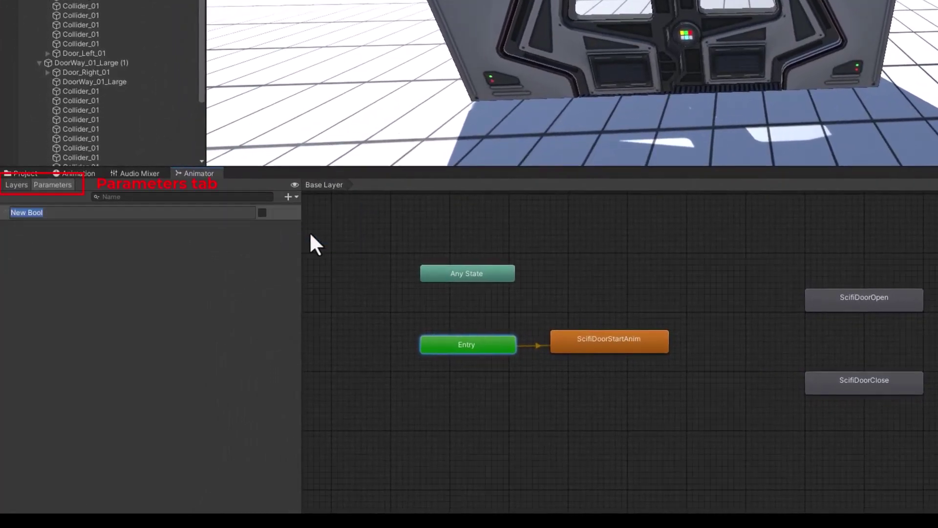
text(DoorOpen)
key(Return)
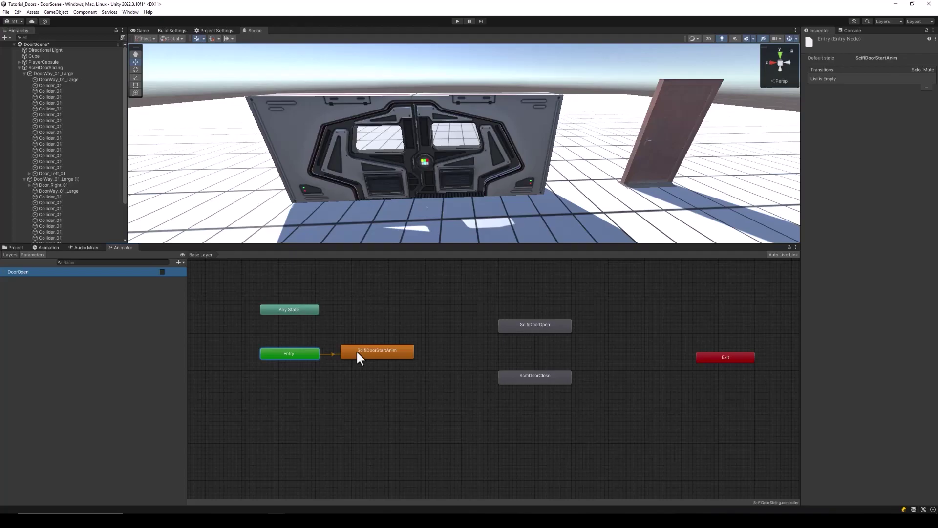
Create a transition from ScifiDoorStartAnim to ScifiDoorOpen with the condition DoorOpen true.
click(357, 350)
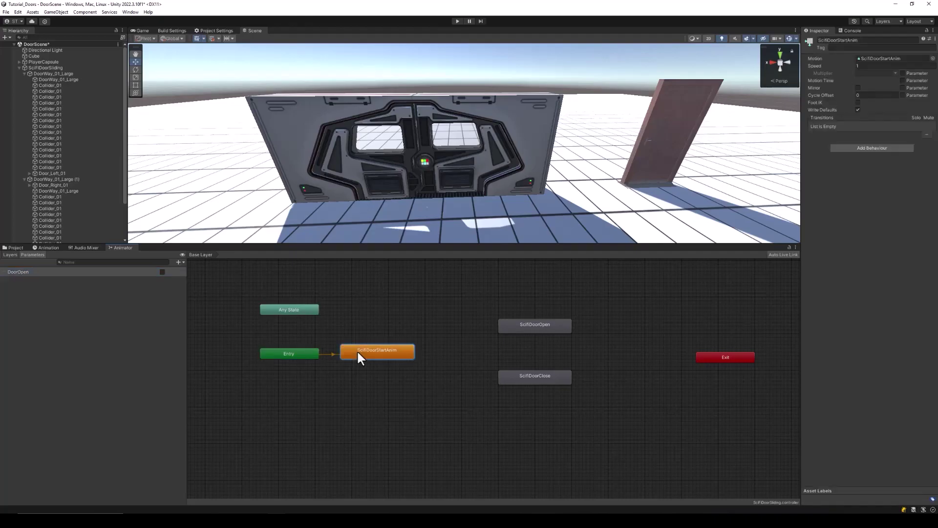
right_click(357, 350)
click(372, 359)
click(536, 324)
click(456, 340)
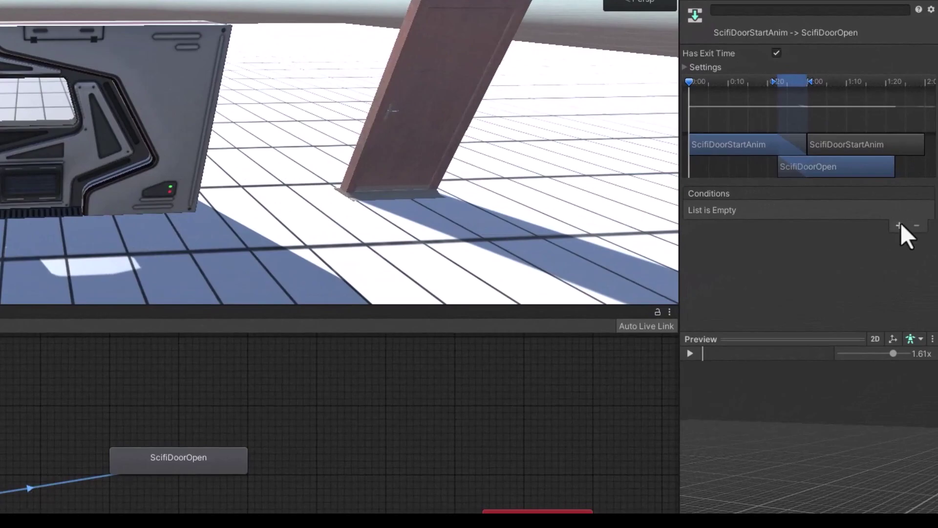
click(900, 225)
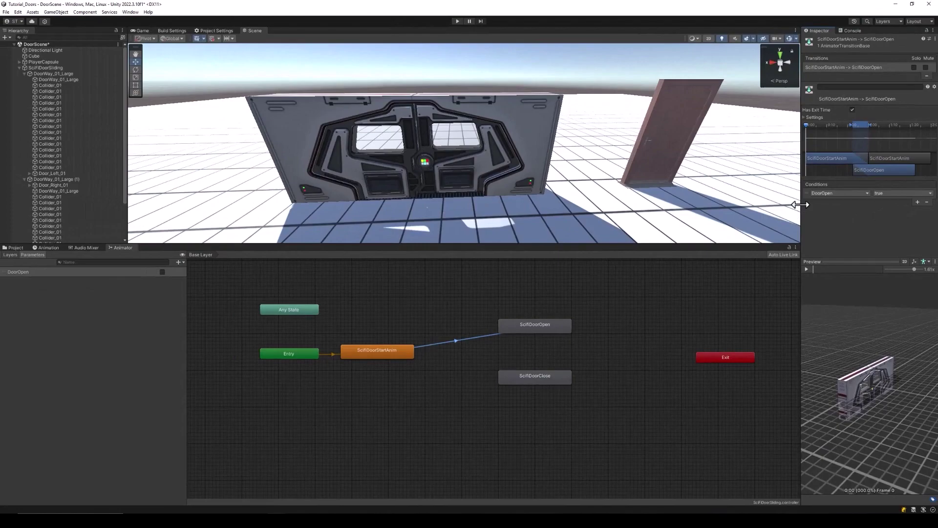
Create a transition from ScifiDoorOpen to ScifiDoorClose with the condition DoorOpen false.
click(549, 324)
right_click(550, 324)
click(564, 333)
click(548, 376)
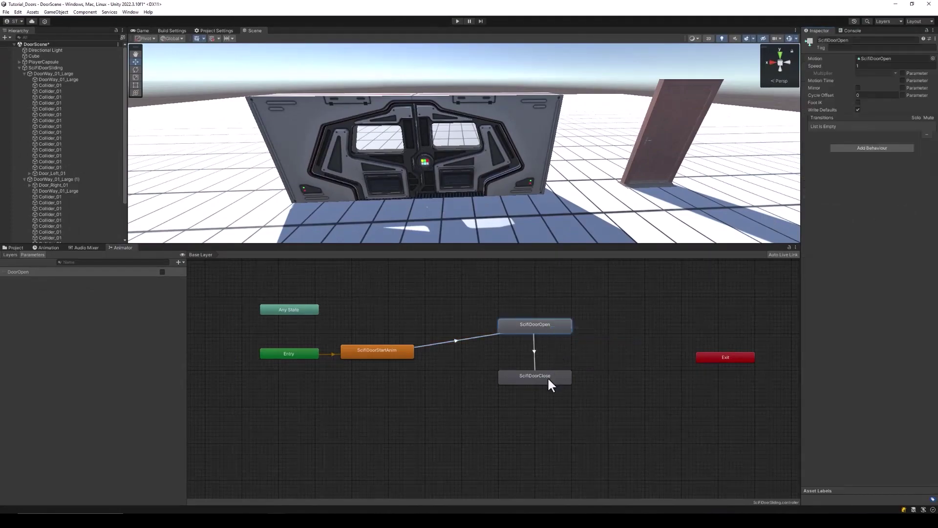
click(534, 353)
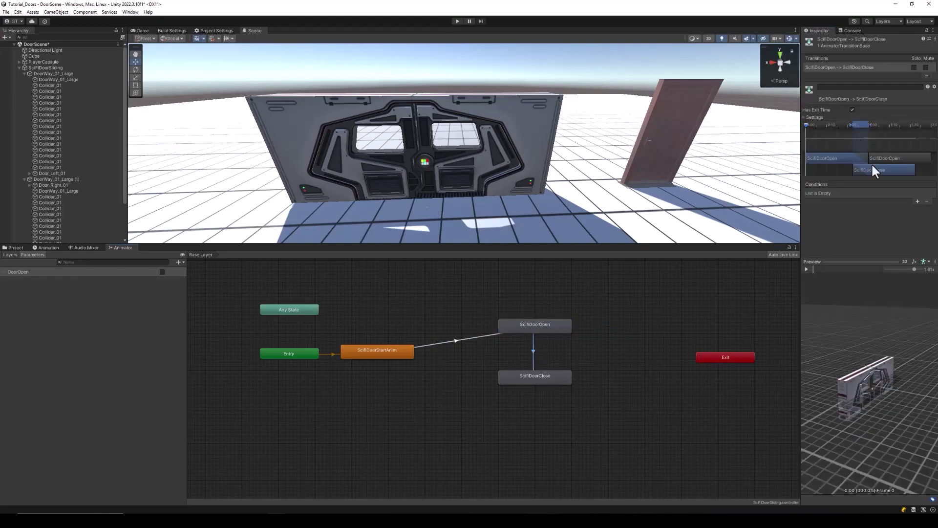
click(918, 202)
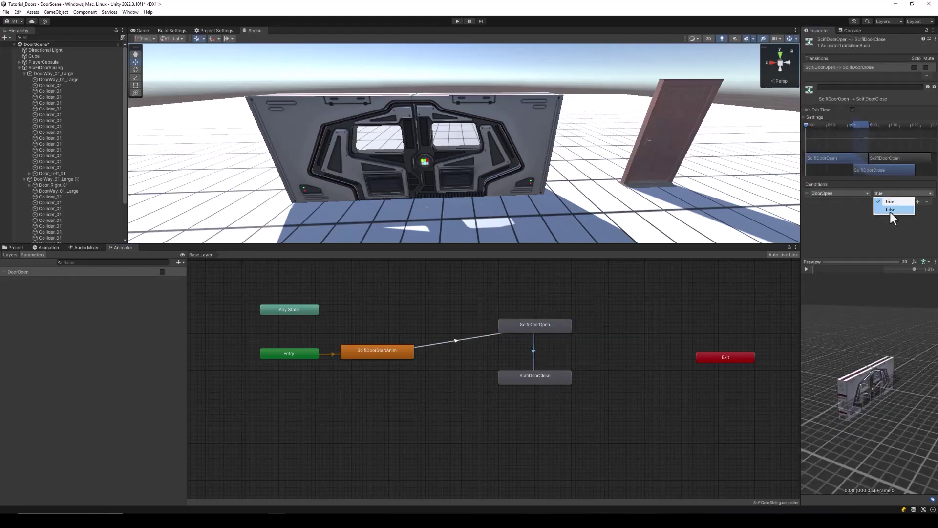
click(891, 210)
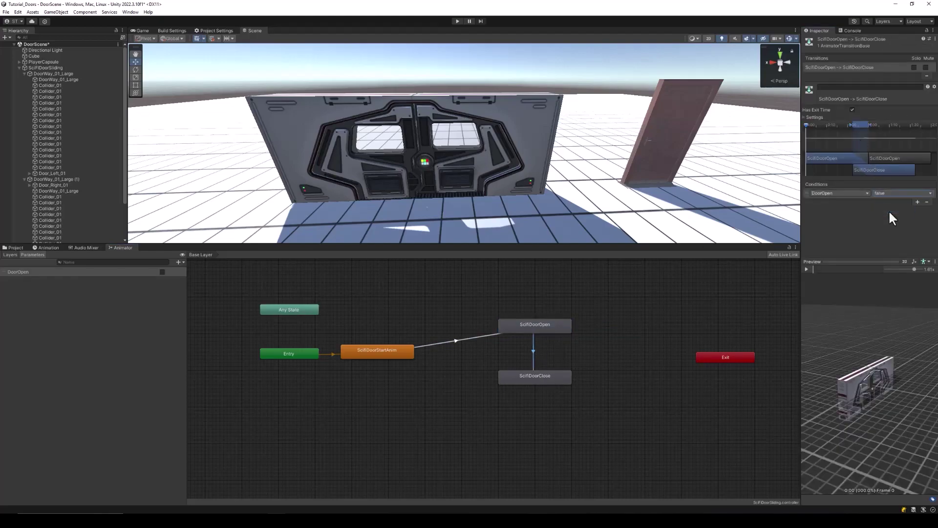
Create a transition from ScifiDoorClose back to ScifiDoorOpen and add a DoorOpen condition to it.
right_click(537, 374)
click(559, 380)
click(541, 327)
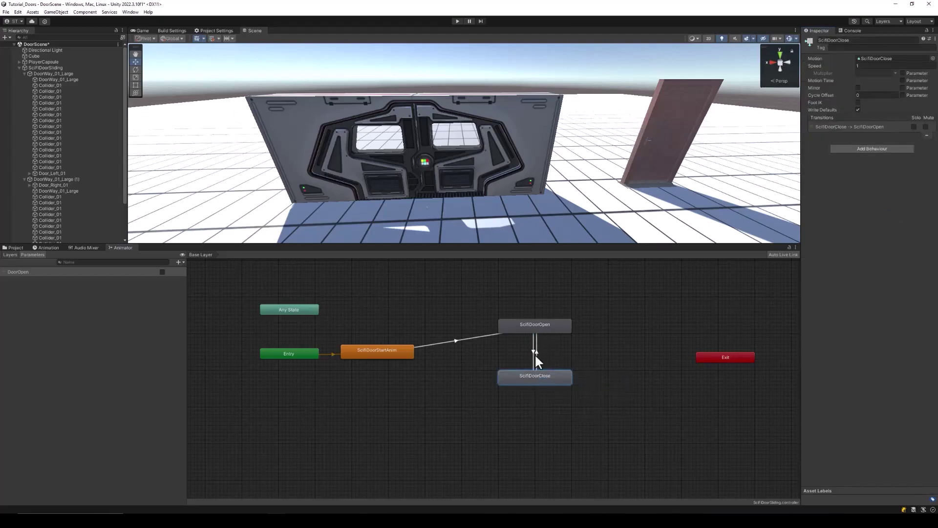
click(536, 354)
click(917, 202)
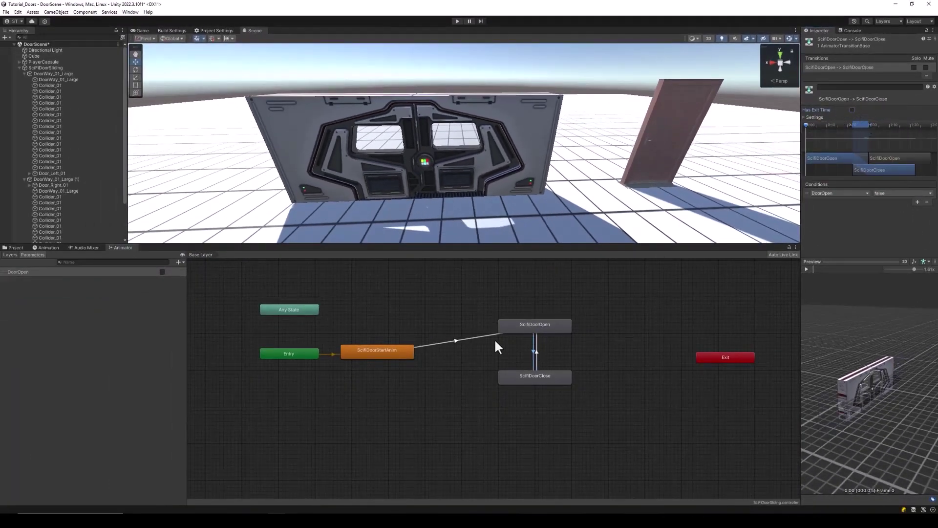
Turn off Has Exit Time on the transitions between the door states and save the scene.
click(463, 340)
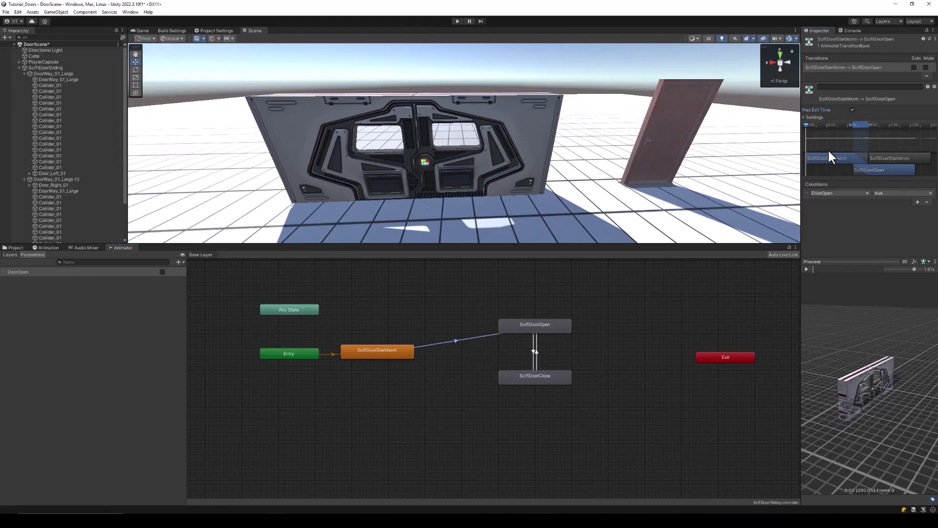
click(643, 305)
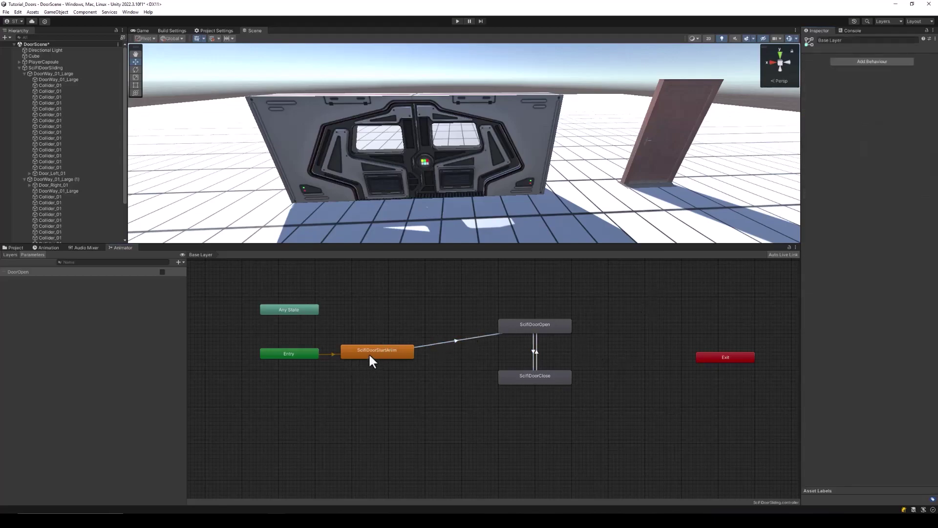
click(446, 342)
key(ctrl+s)
Add a Box Collider component to the SciFiDoorSliding object and collapse its children in the hierarchy.
click(58, 67)
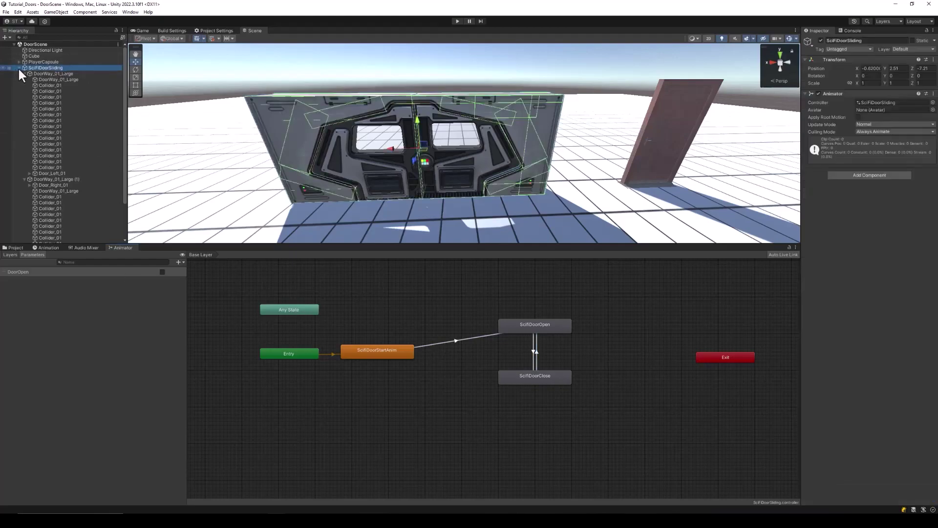
click(18, 67)
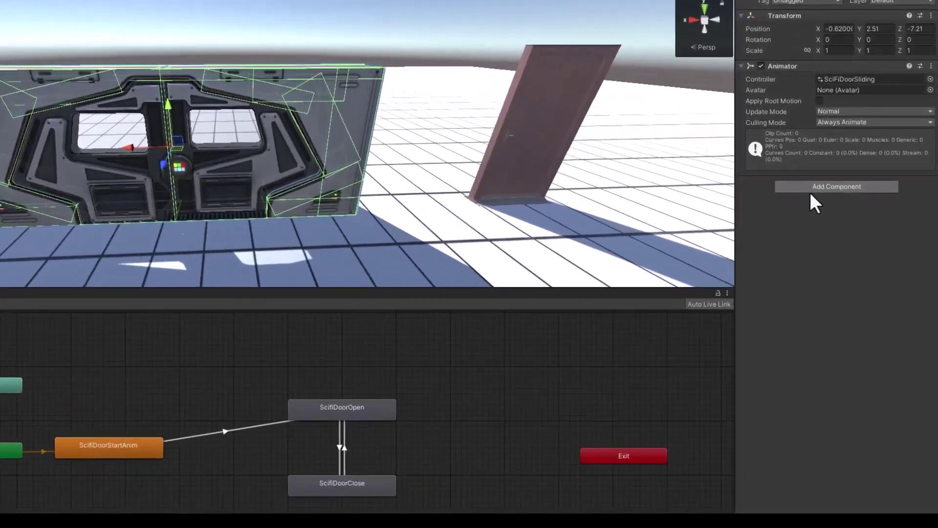
click(816, 189)
text(Bo)
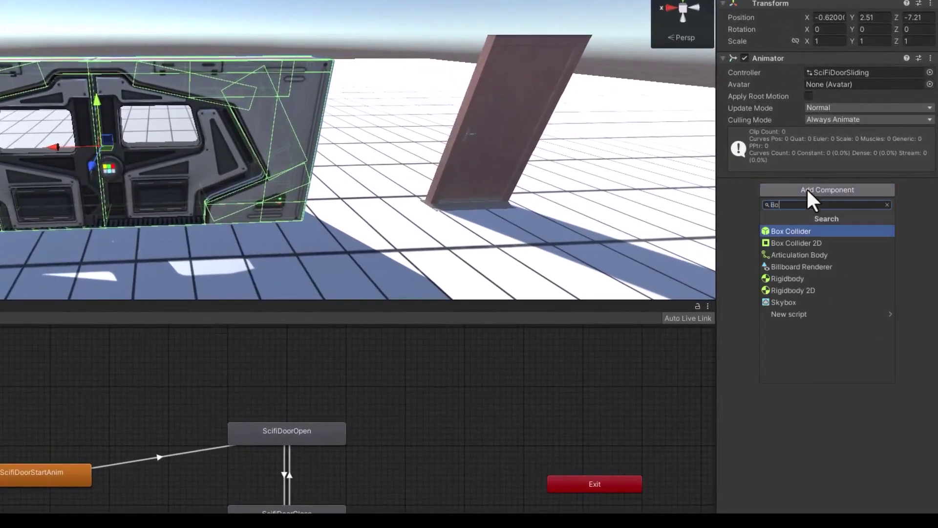
text(x)
key(Return)
Size SciFiDoorSliding's Box Collider to X 9.69, Y 3.85, Z 5.77 around the doorway and make it a trigger.
alt+drag(329, 189, 424, 189)
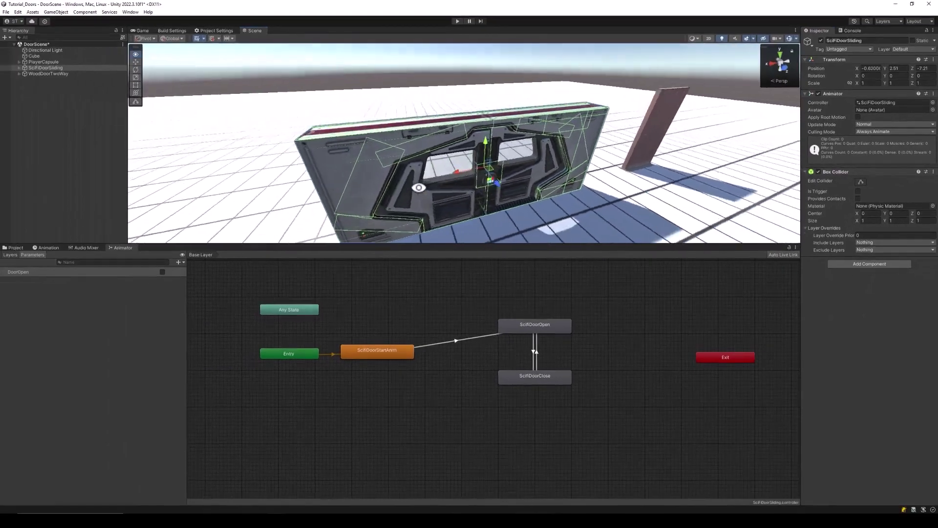
drag(913, 220, 40, 240)
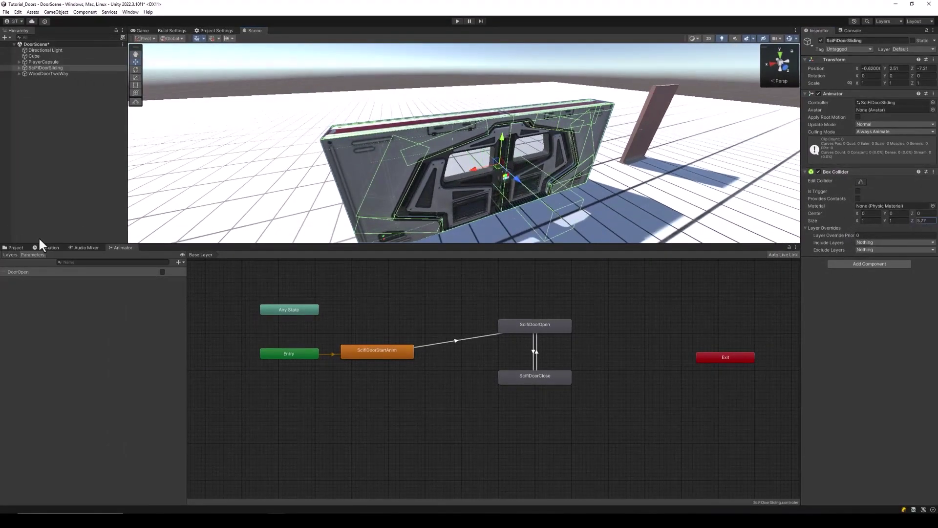
alt+drag(479, 157, 459, 162)
drag(858, 221, 31, 241)
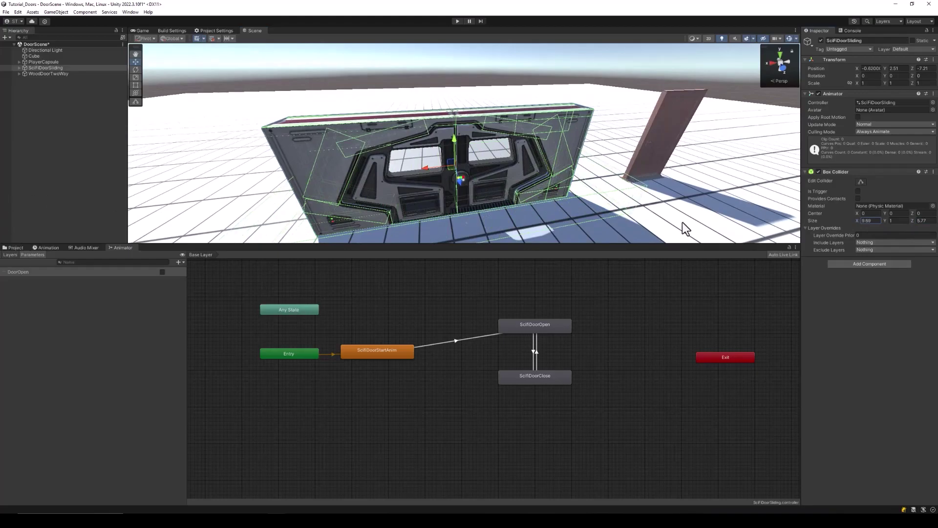
drag(886, 220, 931, 224)
alt+drag(420, 139, 507, 206)
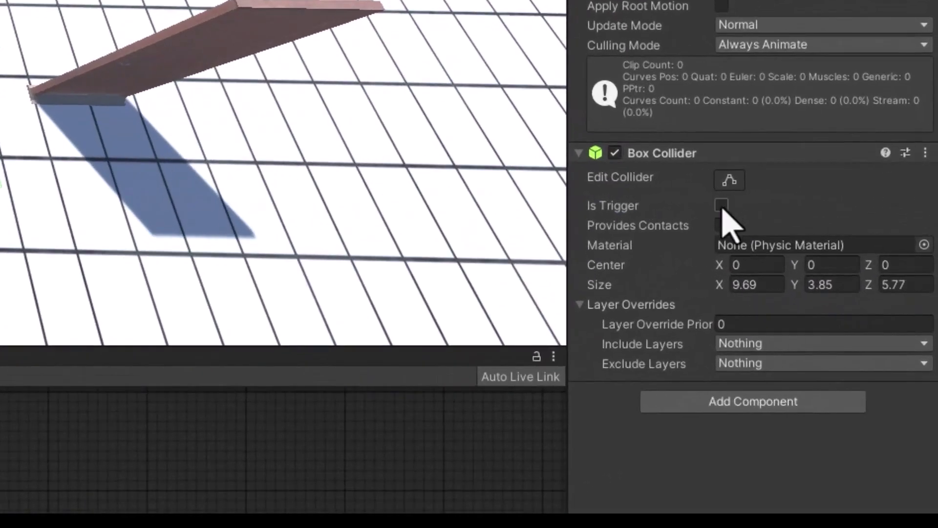
click(722, 206)
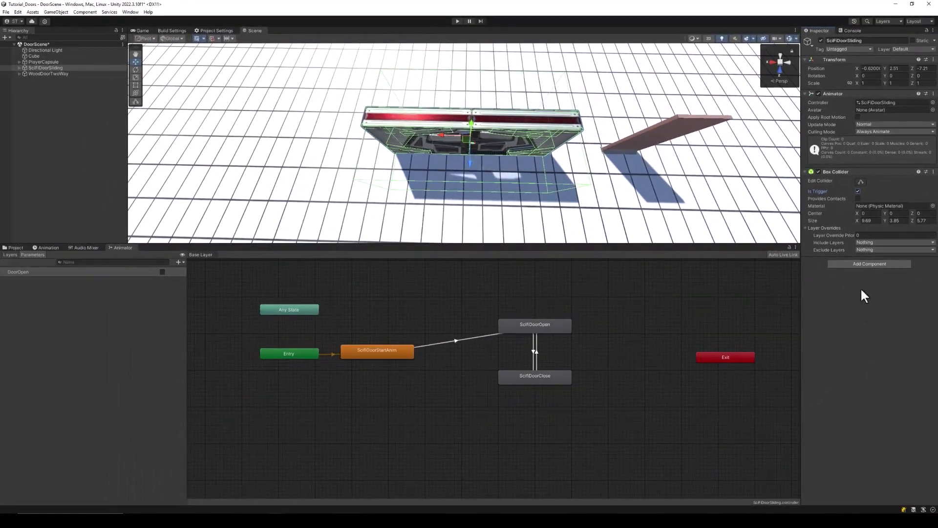
Add a Rigidbody to SciFiDoorSliding with Use Gravity off and position and rotation frozen on X, Y and Z.
click(865, 263)
text(rigi)
key(Return)
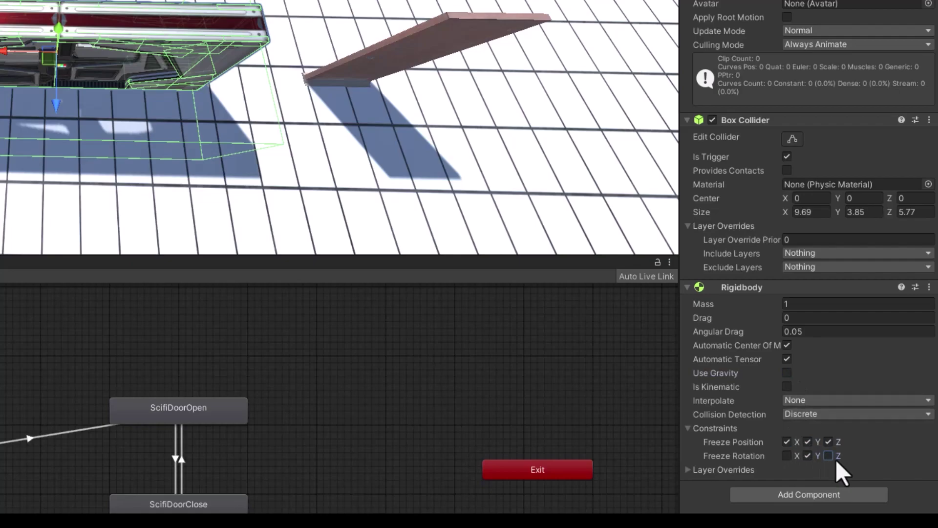
click(786, 457)
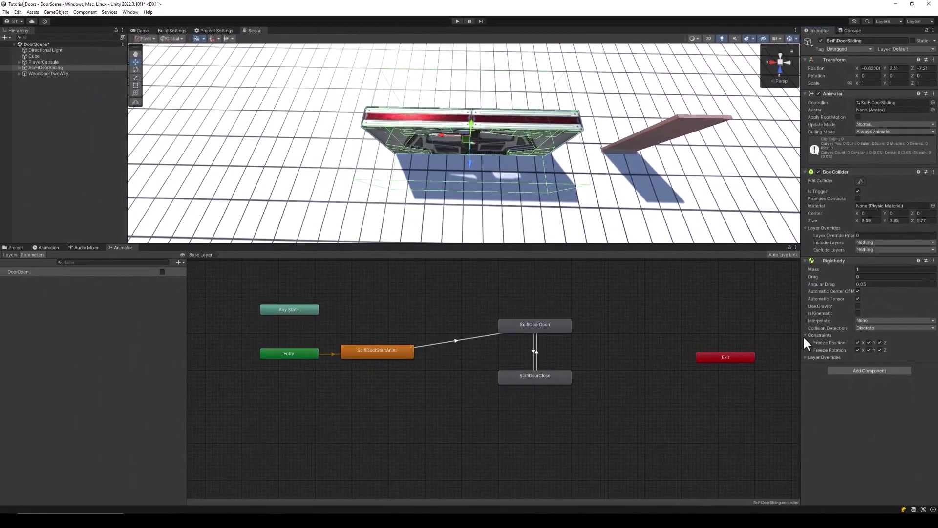
click(687, 429)
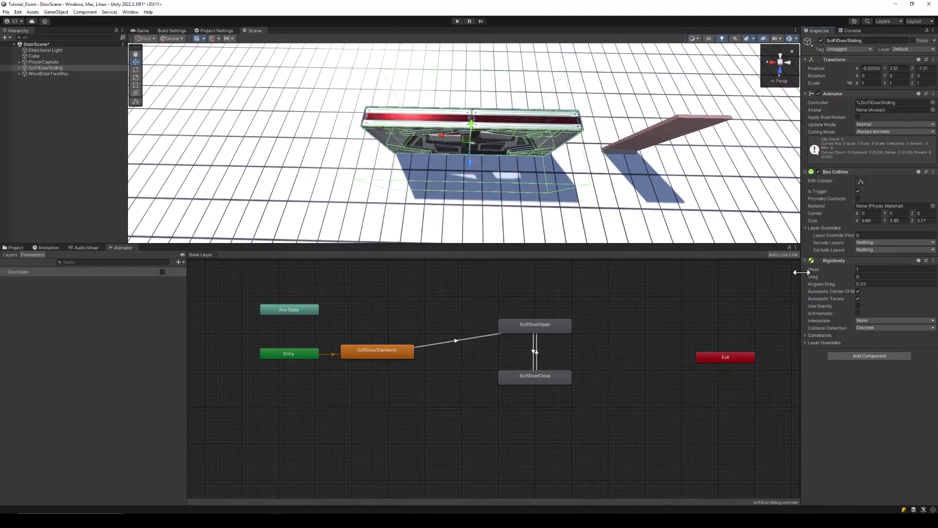
Create a new script named SlidingDoorTrigger on SciFiDoorSliding and open it in Visual Studio.
click(853, 355)
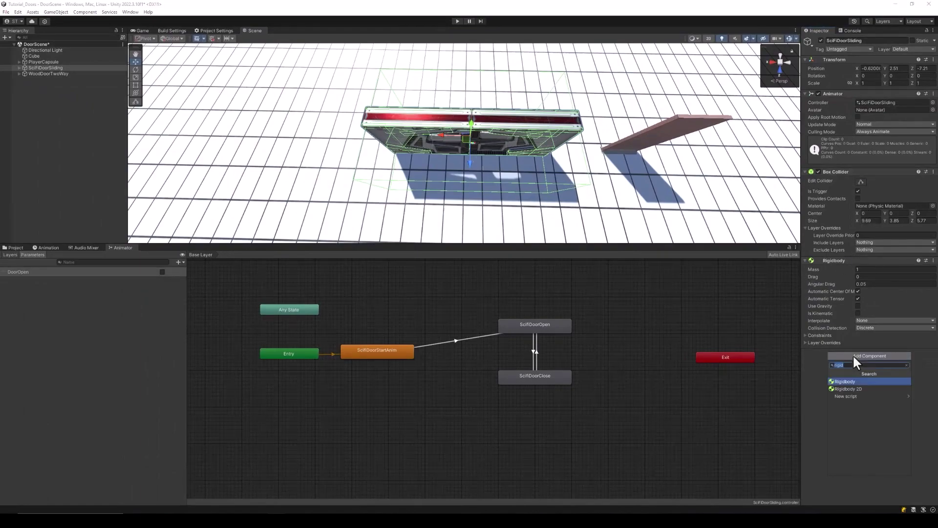
text(SlidingDoorTrigger)
key(Return)
key(Return)
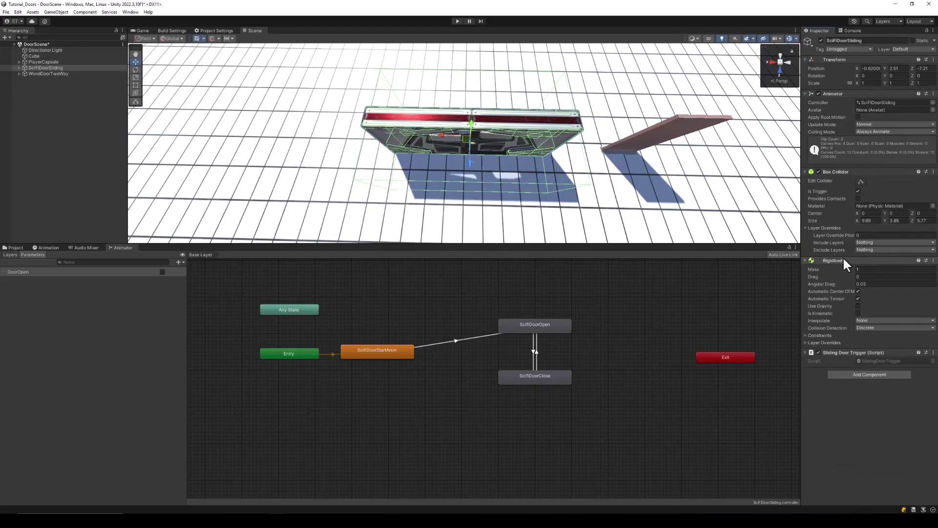
double_click(870, 360)
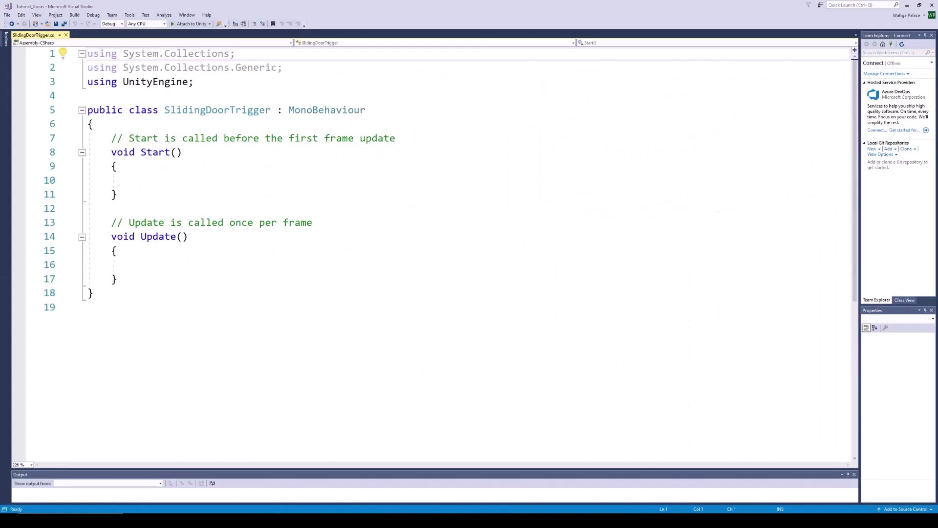
Declare a public Animator MyAnim and public strings PlayerTag and OpenCloseAnimBoolName in the SlidingDoorTrigger class, saving the script.
click(238, 120)
key(Return)
text(public Animator M)
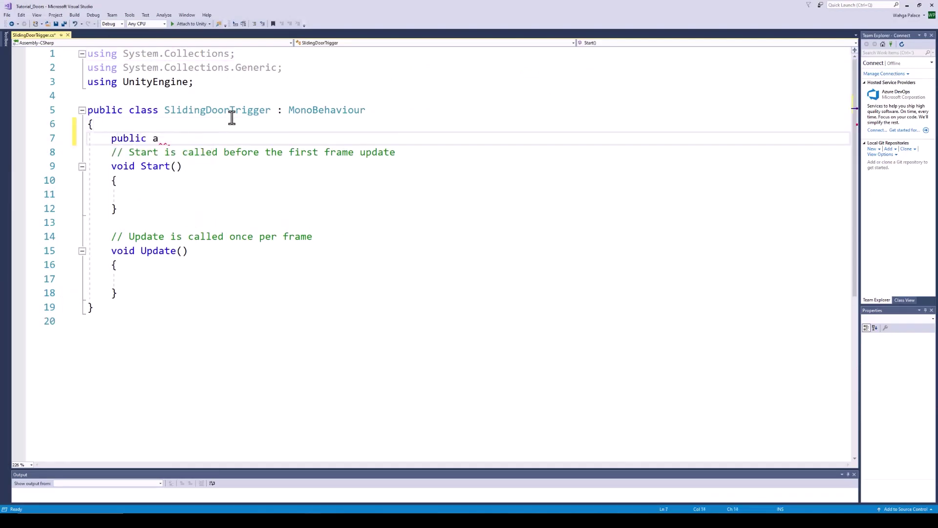
text(yAnim;)
key(Return)
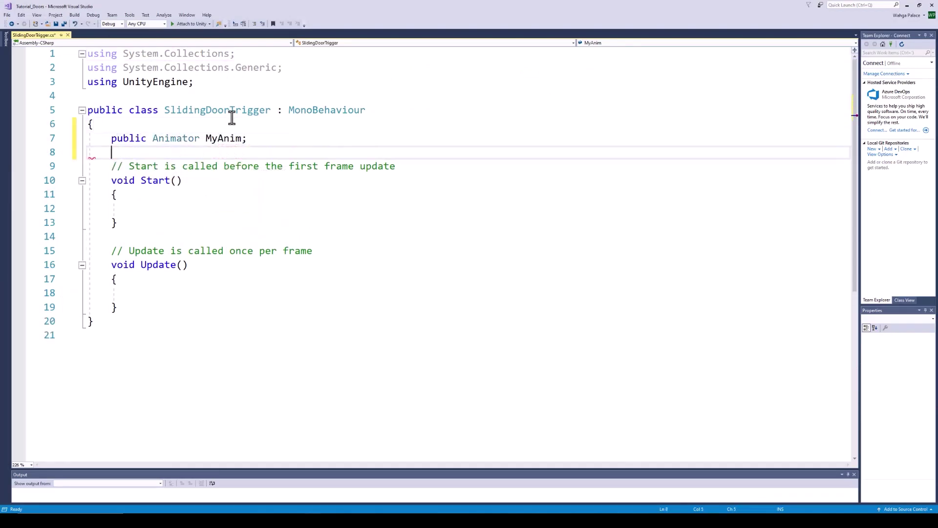
text(public string PlayerTag;)
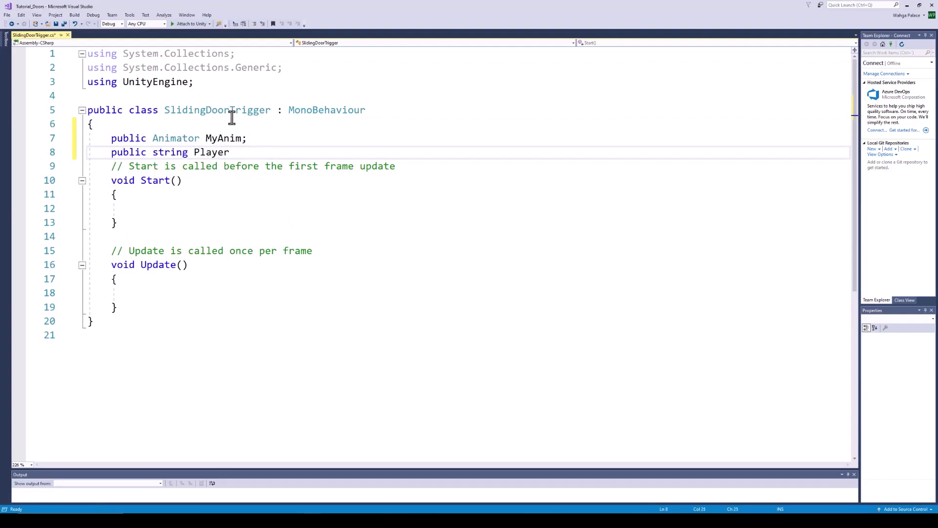
key(ctrl+s)
key(Return)
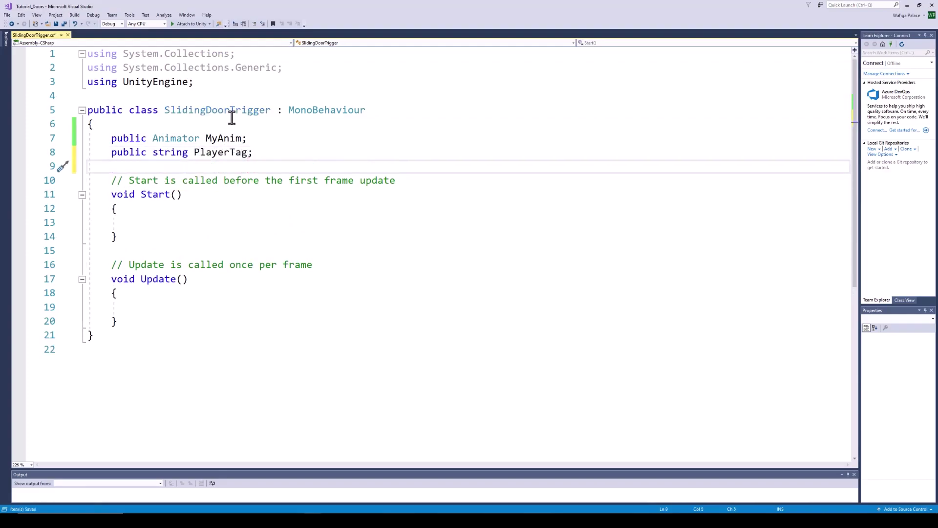
text(public string OpenClose)
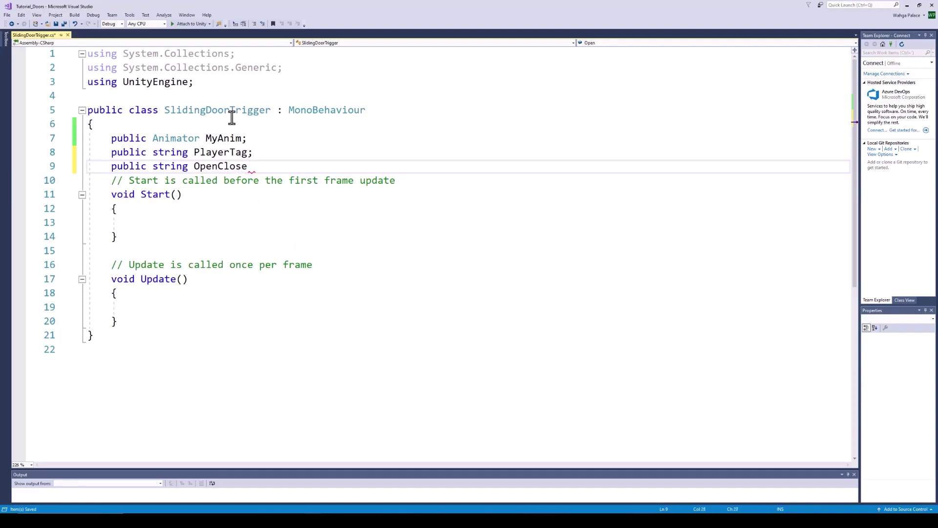
text(AnimBoolName;)
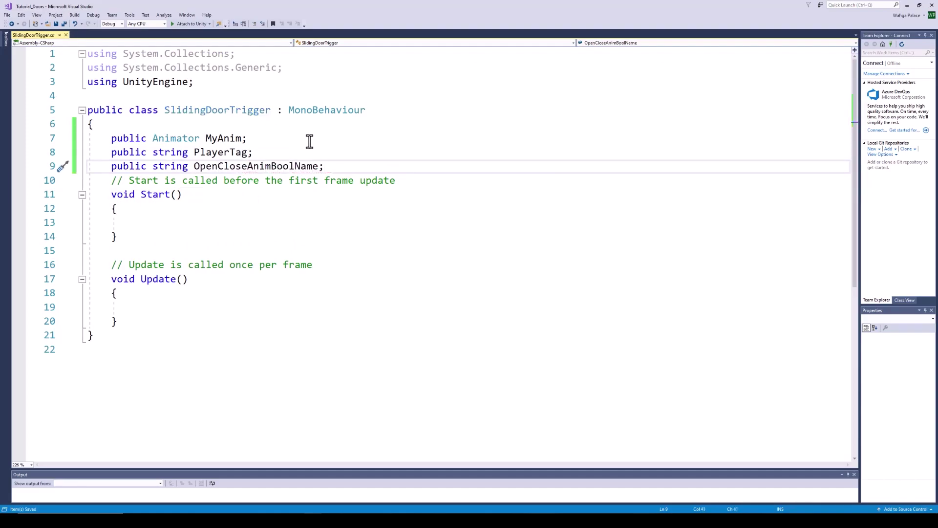
key(Return)
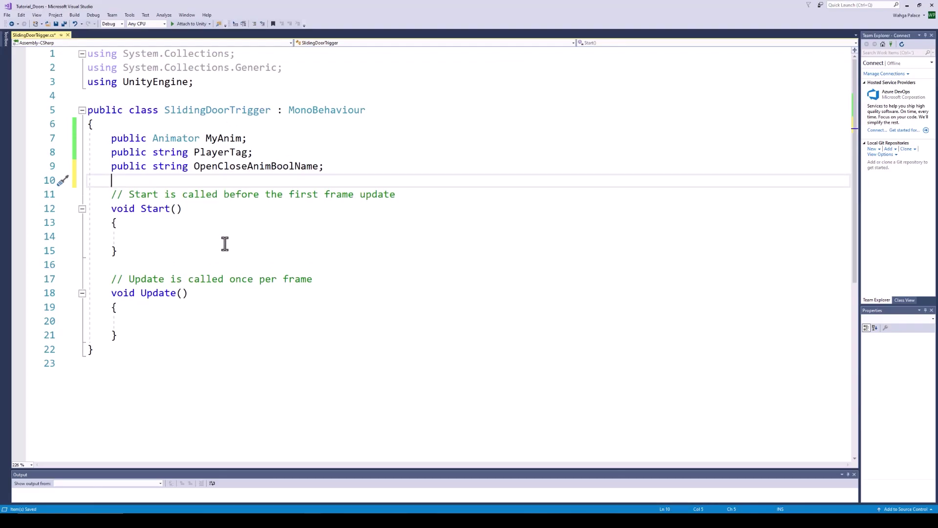
Replace the default Start and Update methods in SlidingDoorTrigger with a private OnTriggerEnter(Collider other) method.
drag(129, 335, 104, 195)
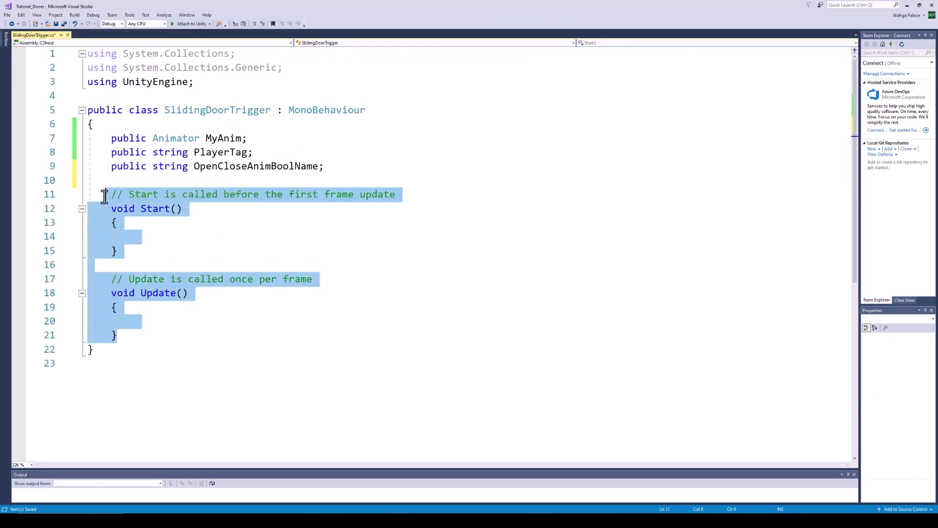
key(Delete)
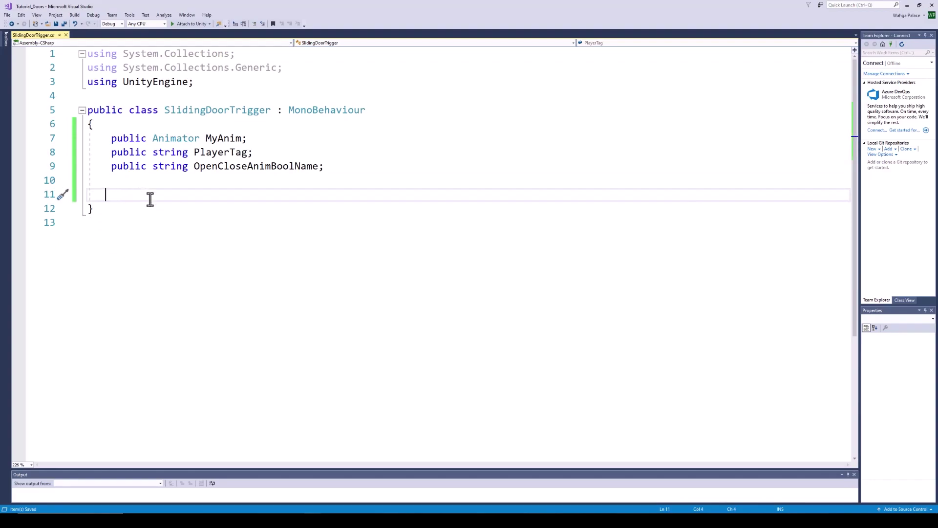
text(voi)
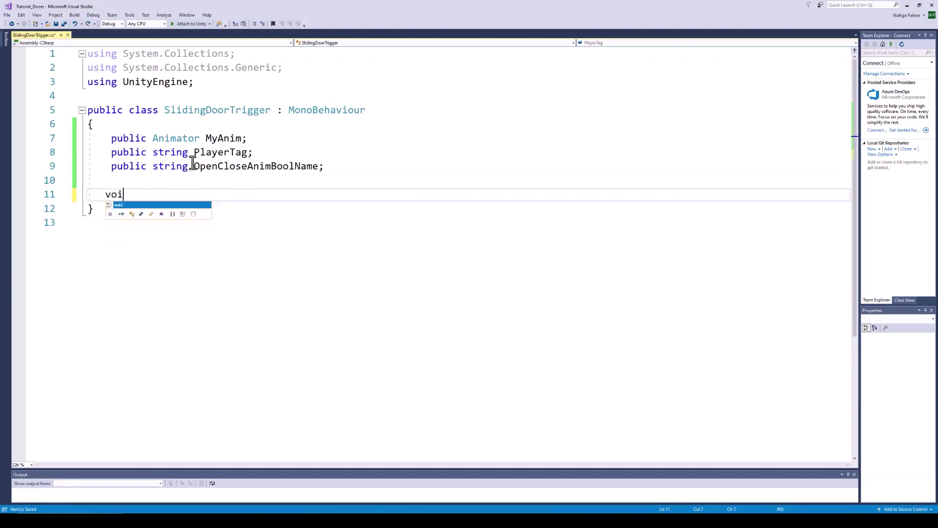
text(d ontrigger)
key(Return)
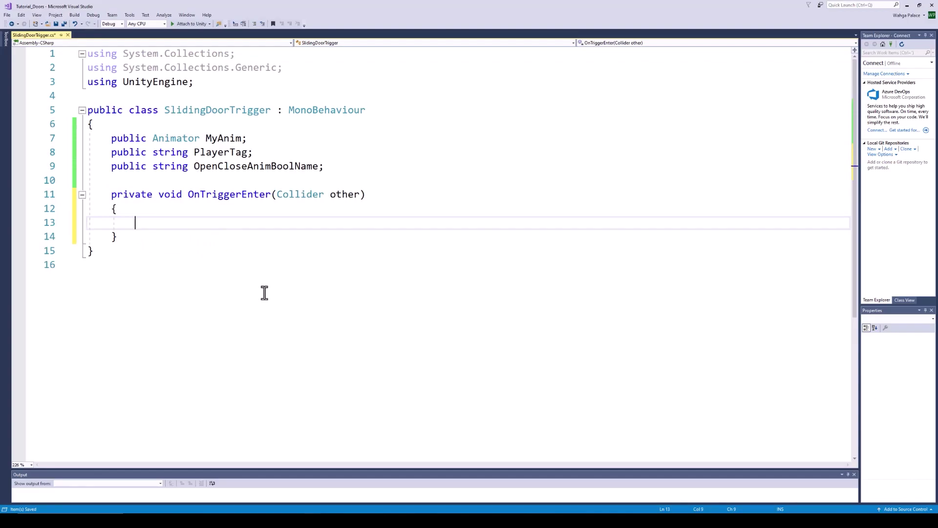
In OnTriggerEnter, call MyAnim.SetBool(OpenCloseAnimBoolName, true) if other.tag == PlayerTag, and save the script.
text(if(other.)
text(tag==play)
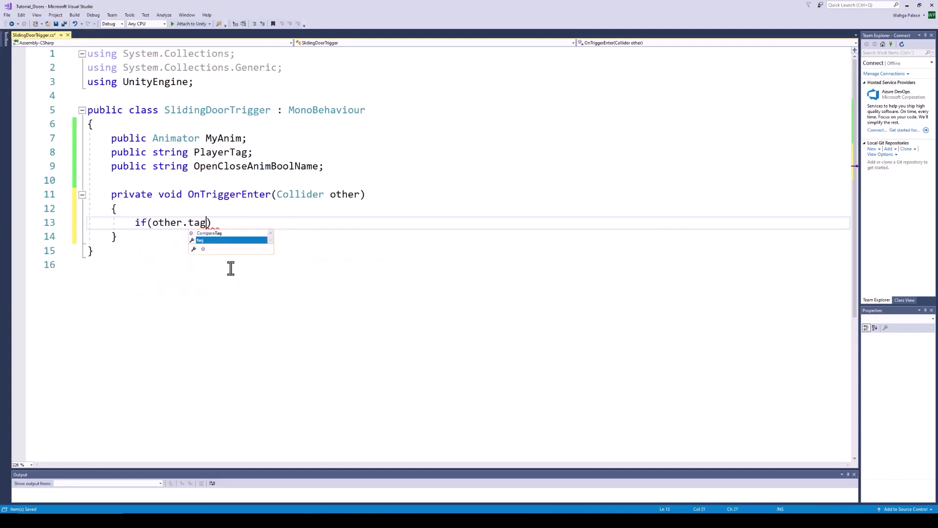
text(ertag))
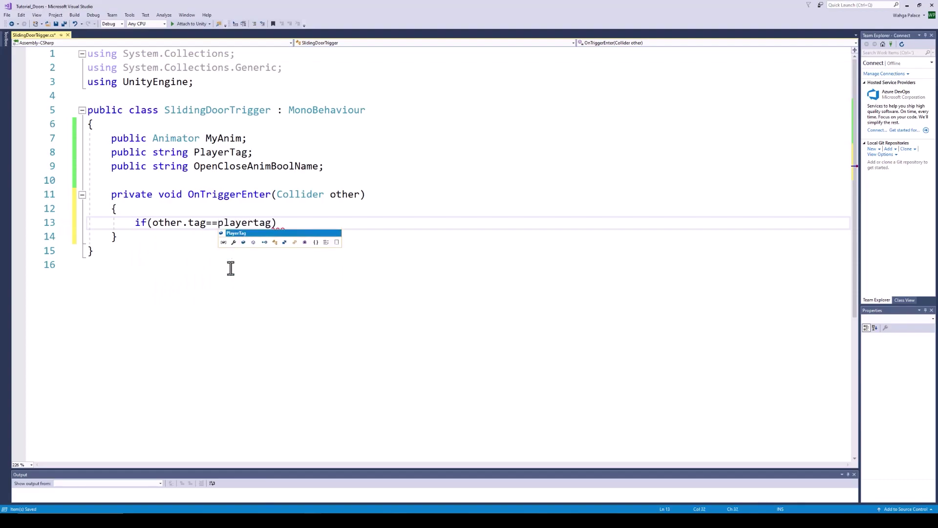
key(Return)
text({)
key(Return)
text(MyAnim.SetBool)
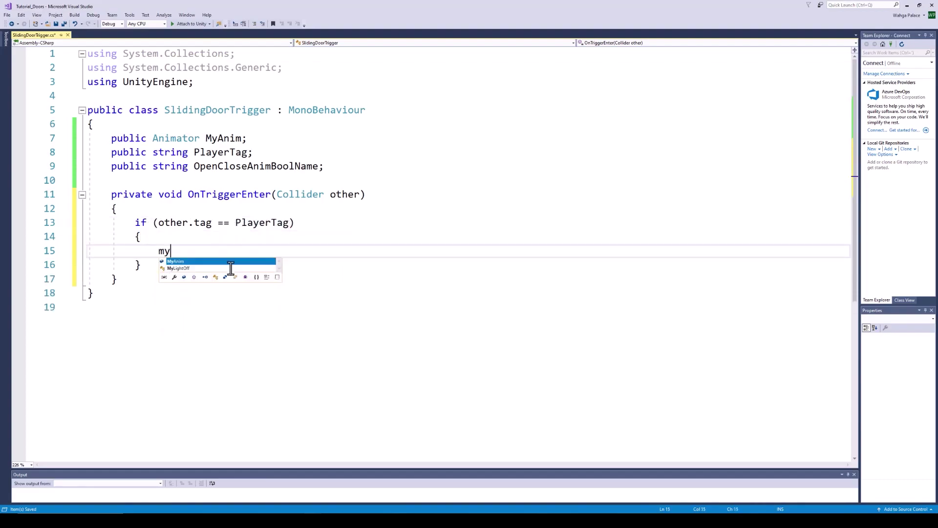
text((open)
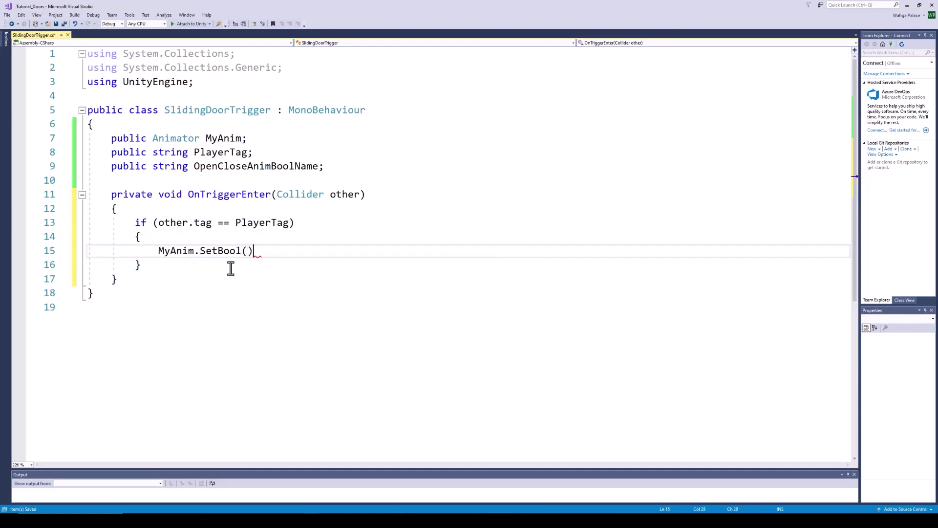
key(Tab)
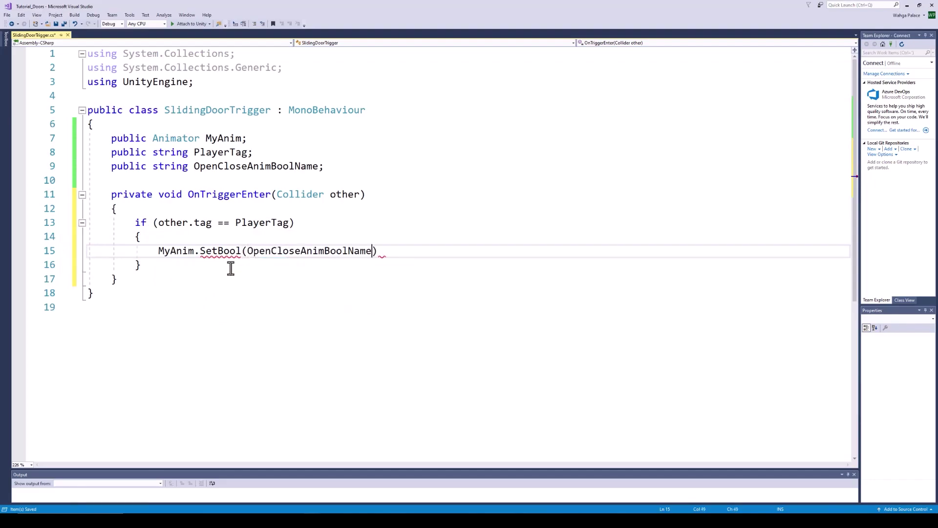
text(, true);)
key(ctrl+s)
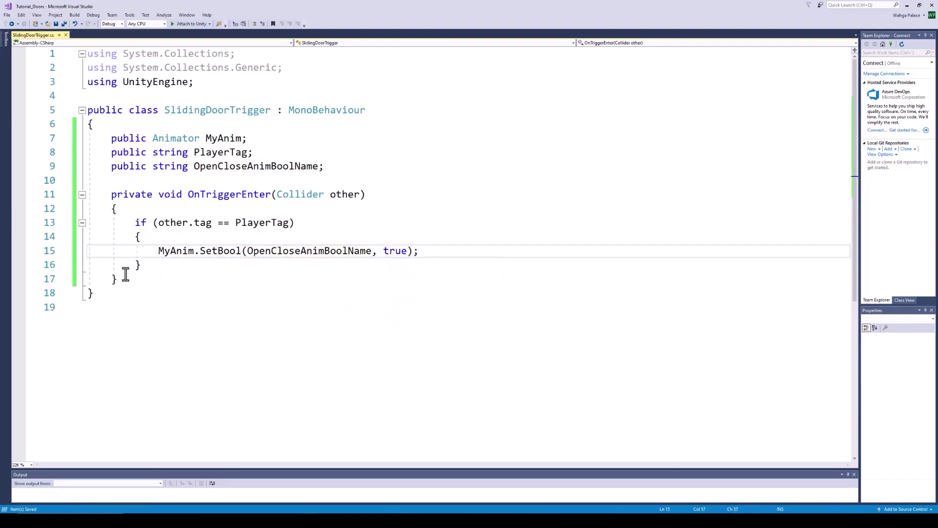
Duplicate OnTriggerEnter below itself as OnTriggerExit, passing false to SetBool in the copy, and save the script.
drag(120, 279, 110, 194)
key(ctrl+c)
click(125, 279)
key(Return)
key(Return)
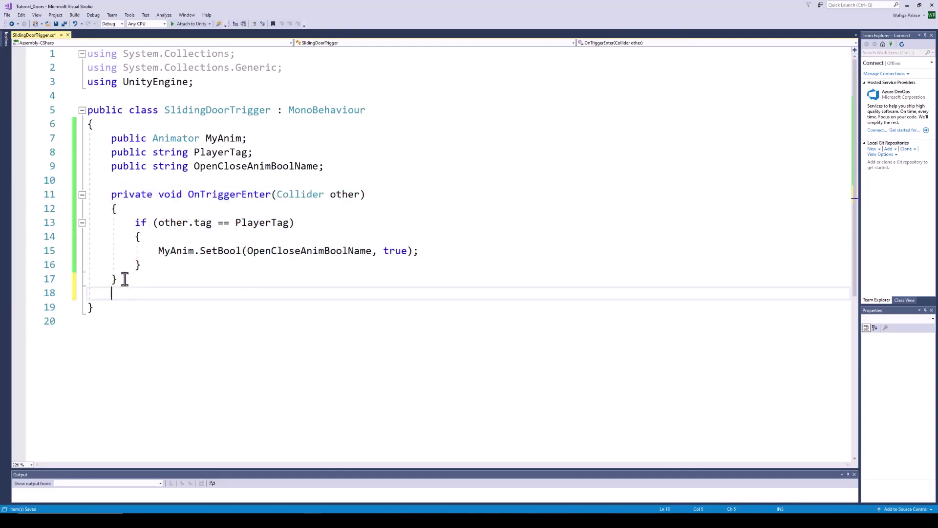
key(ctrl+v)
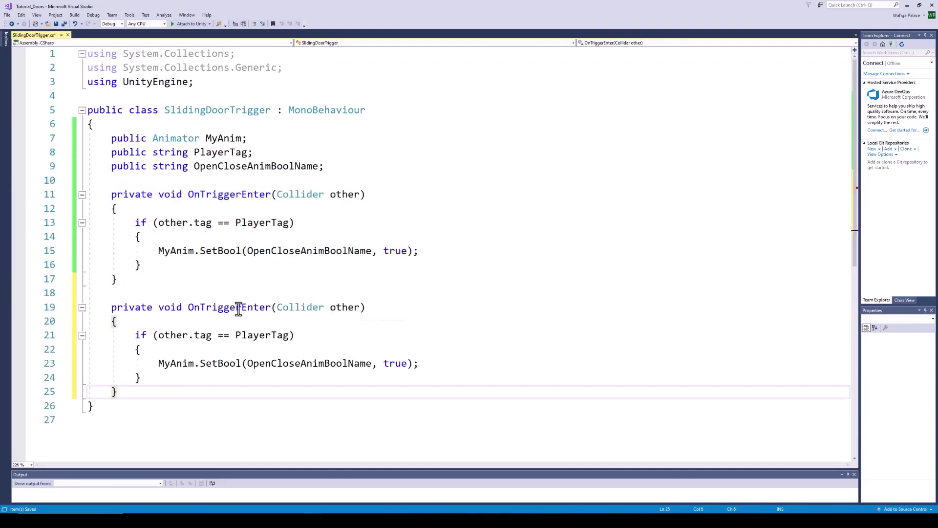
drag(242, 308, 270, 309)
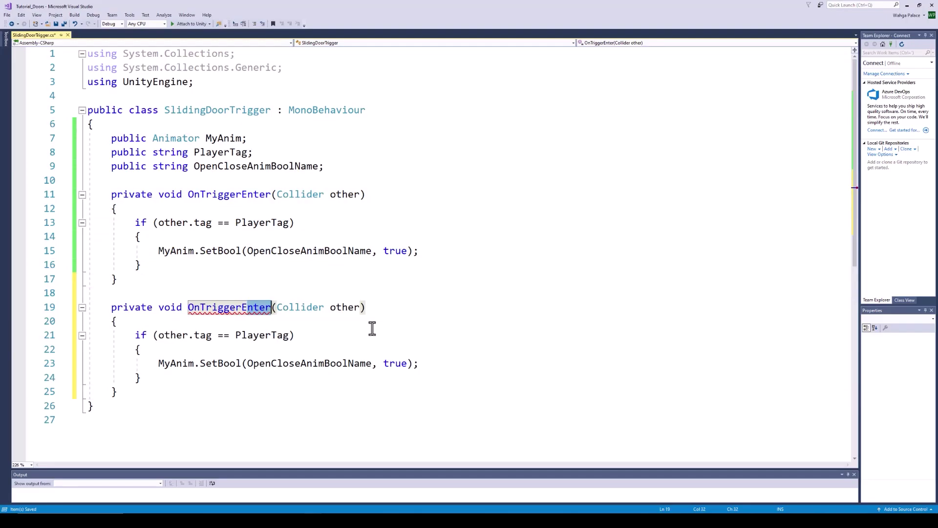
text(Exit)
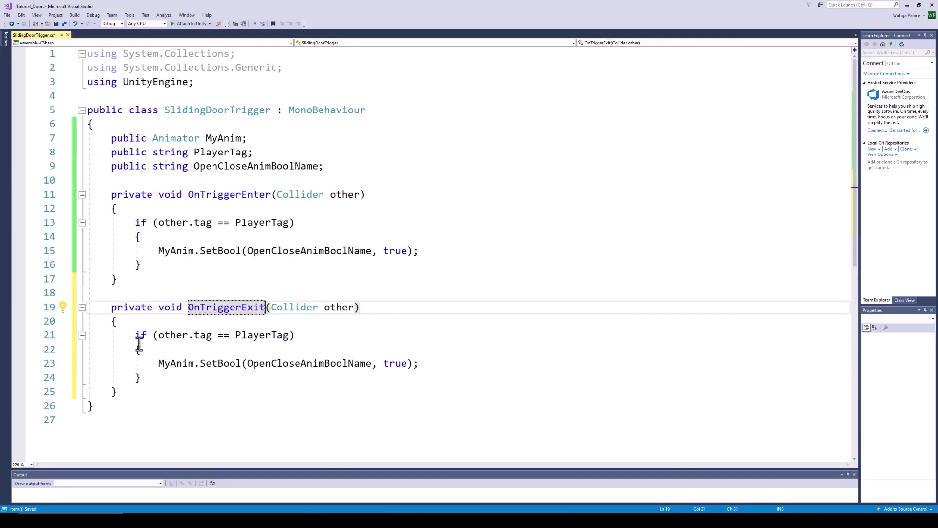
double_click(391, 363)
text(false)
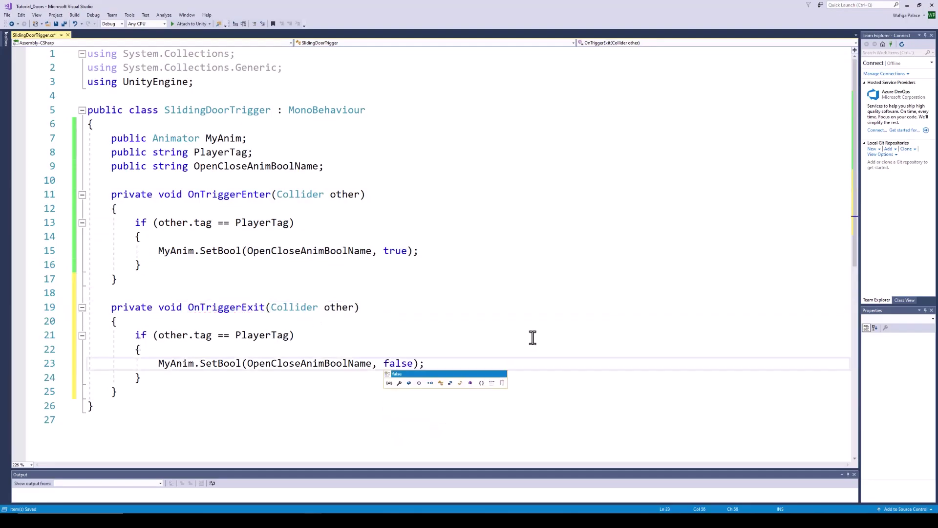
key(ctrl+s)
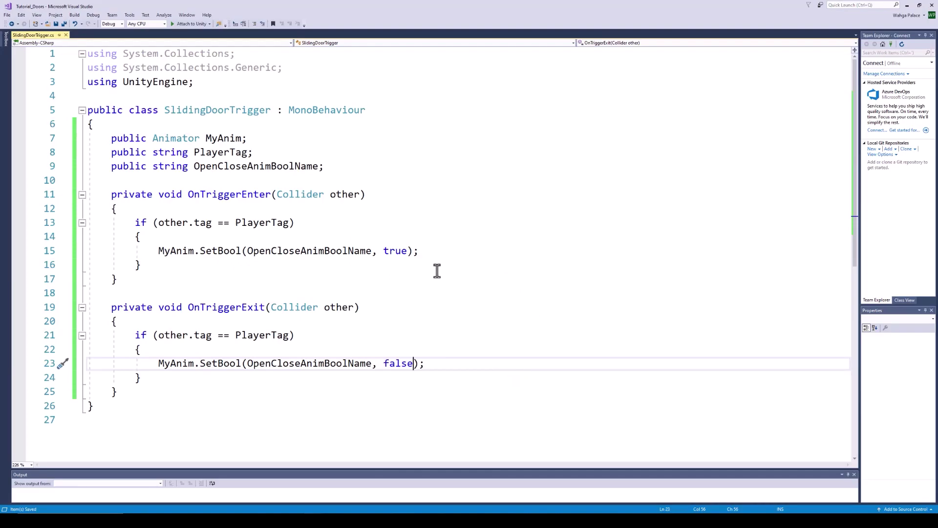
Switch to Unity, assign SciFiDoorSliding's Animator as My Anim and set Player Tag to Player, checking it against PlayerCapsule's tag.
key(alt+Tab)
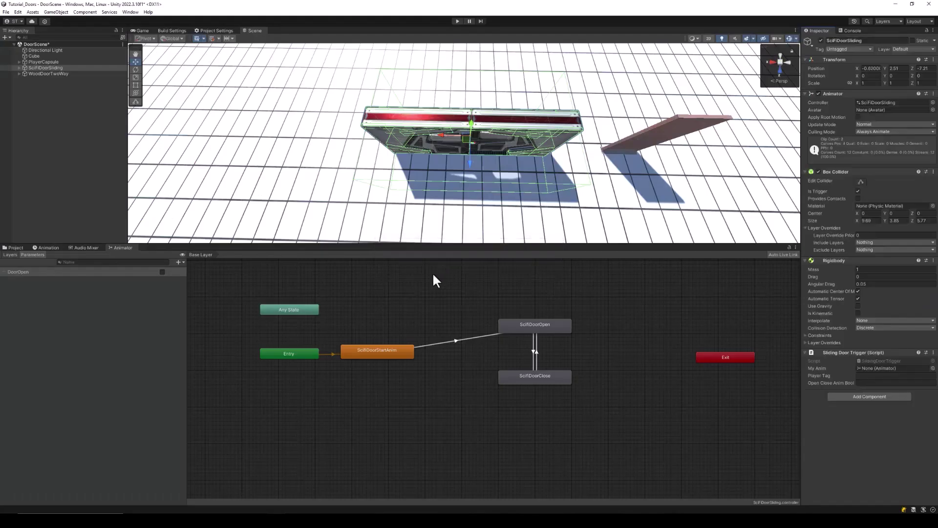
click(62, 62)
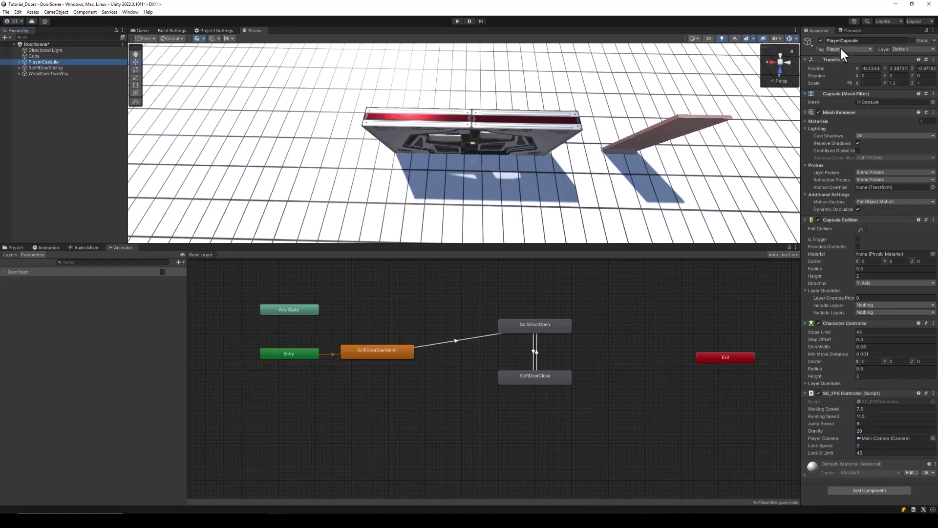
click(54, 68)
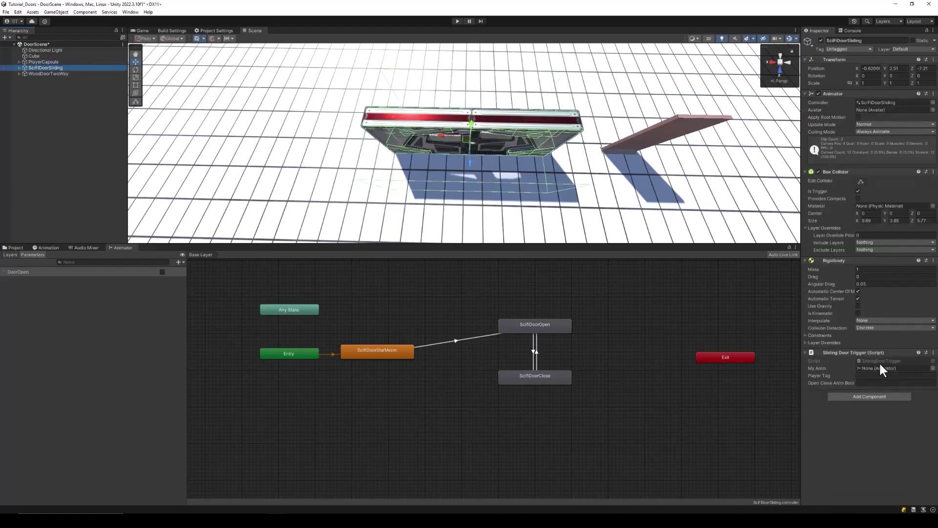
drag(38, 69, 880, 369)
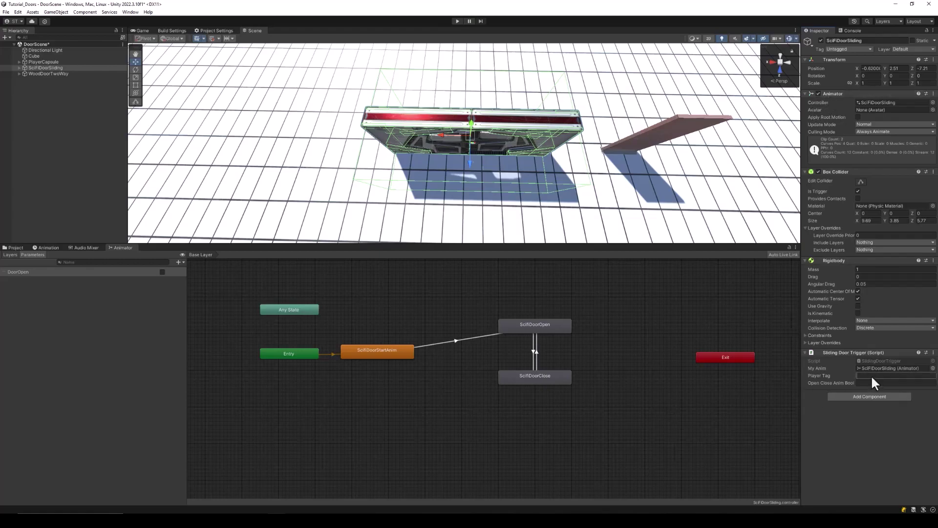
text(Player)
click(71, 62)
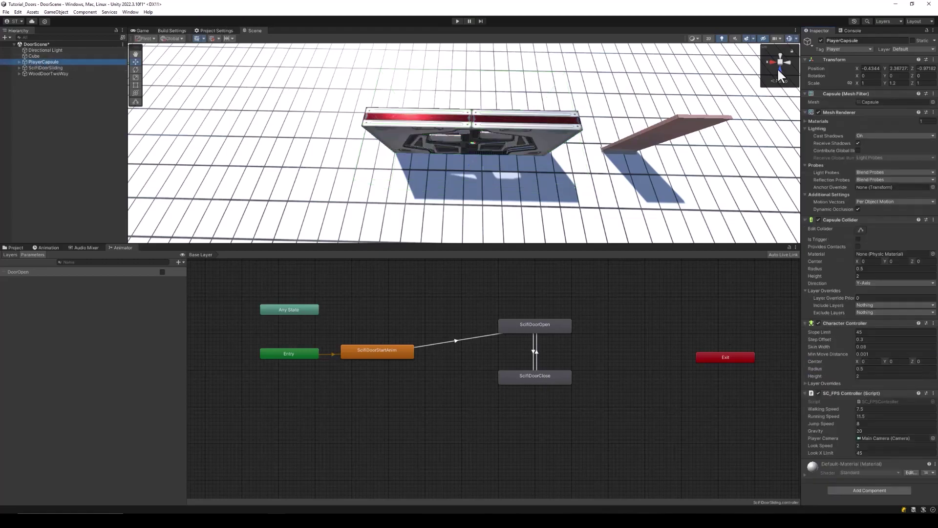
click(835, 49)
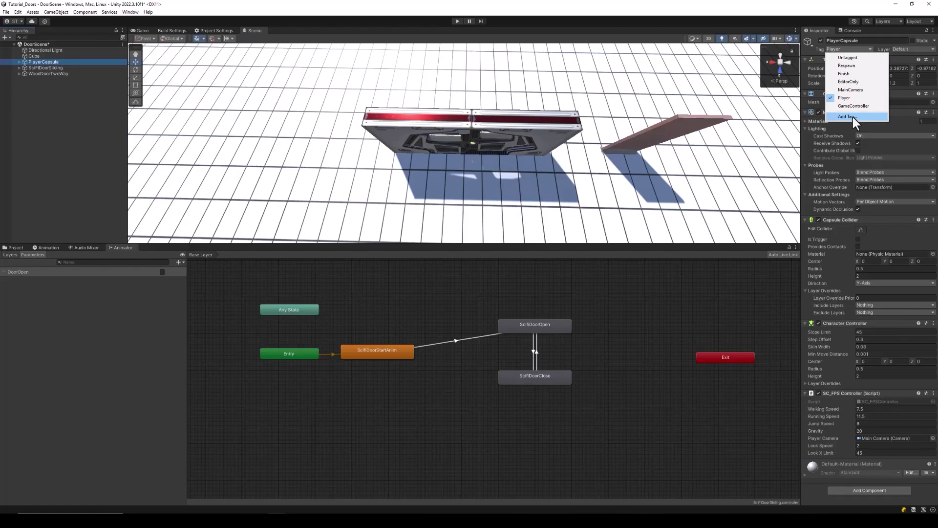
click(814, 81)
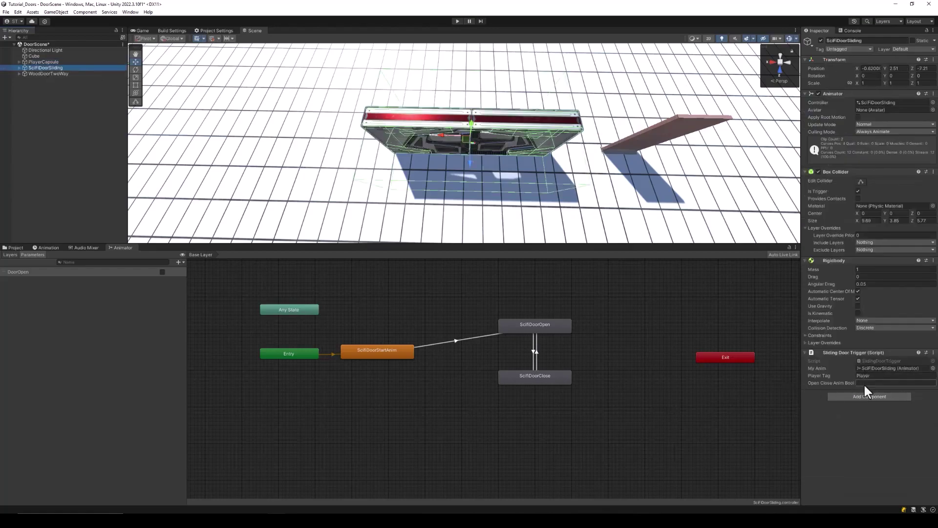
Set Open Close Anim Bool Name on SciFiDoorSliding's trigger script to the Animator parameter name DoorOpen.
click(867, 383)
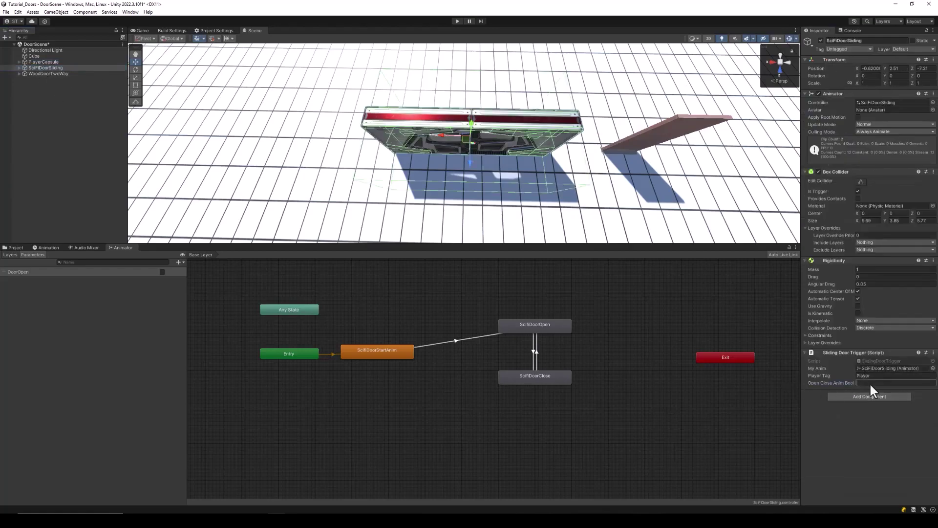
double_click(26, 273)
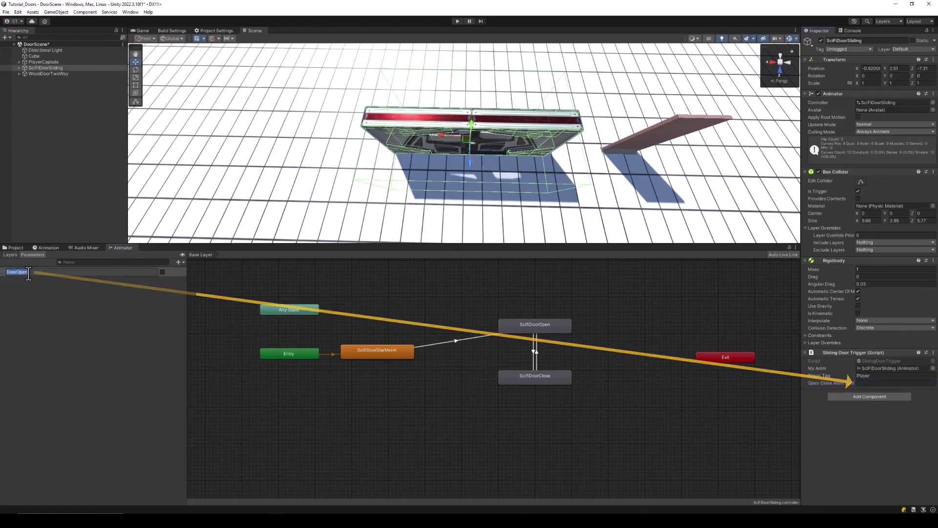
key(ctrl+c)
click(867, 383)
key(ctrl+v)
key(Return)
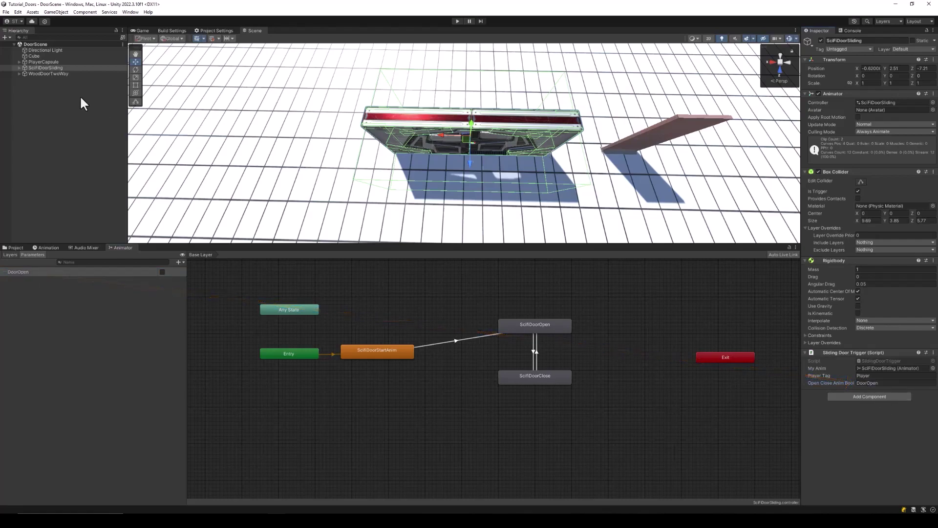
Play the scene, walk the player up to the sliding door and back out of its trigger, and stop playing.
click(456, 21)
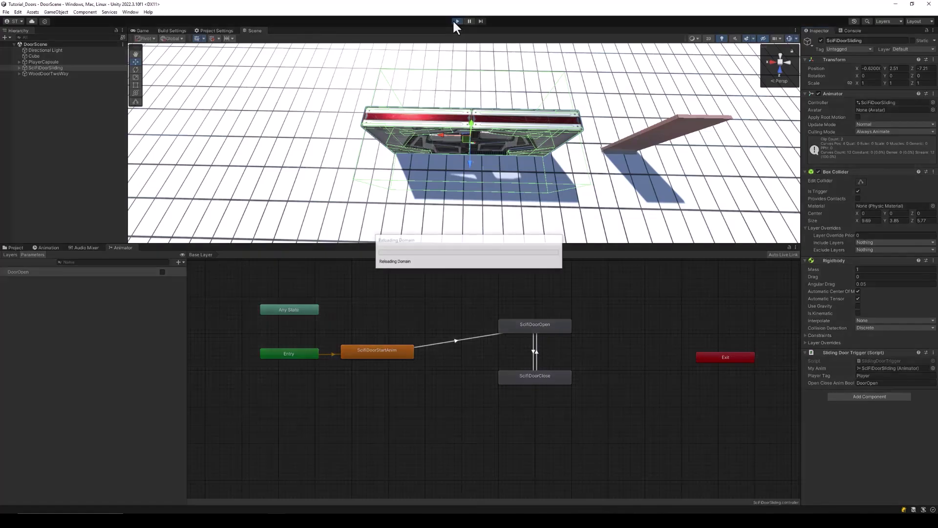
click(452, 168)
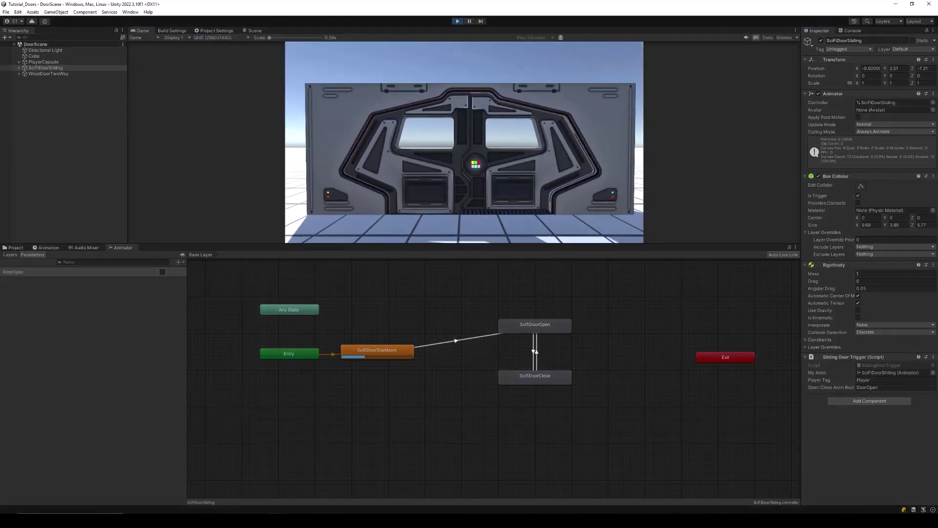
key(w)
key(s)
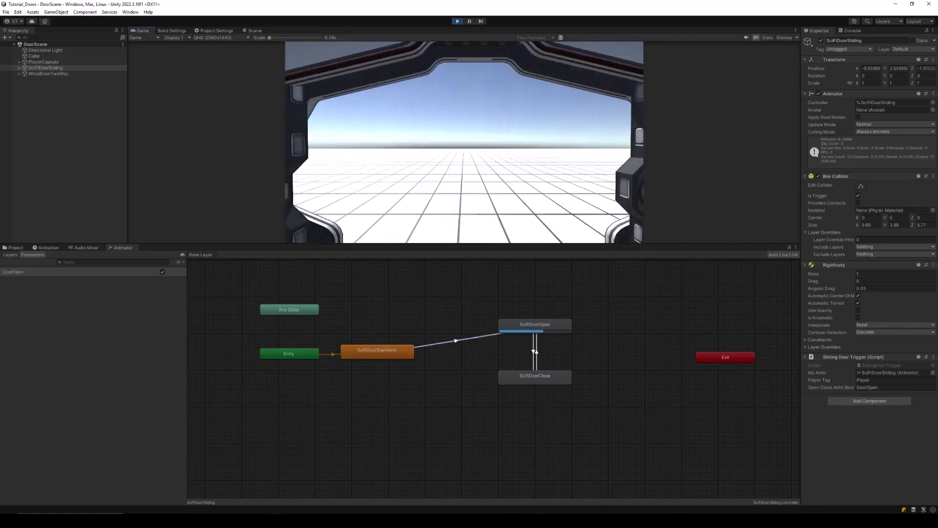
key(s)
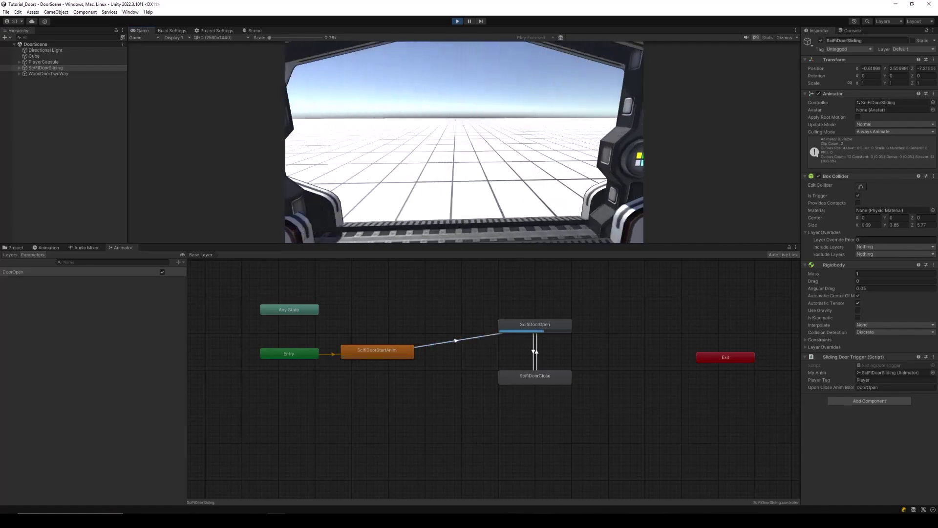
key(s)
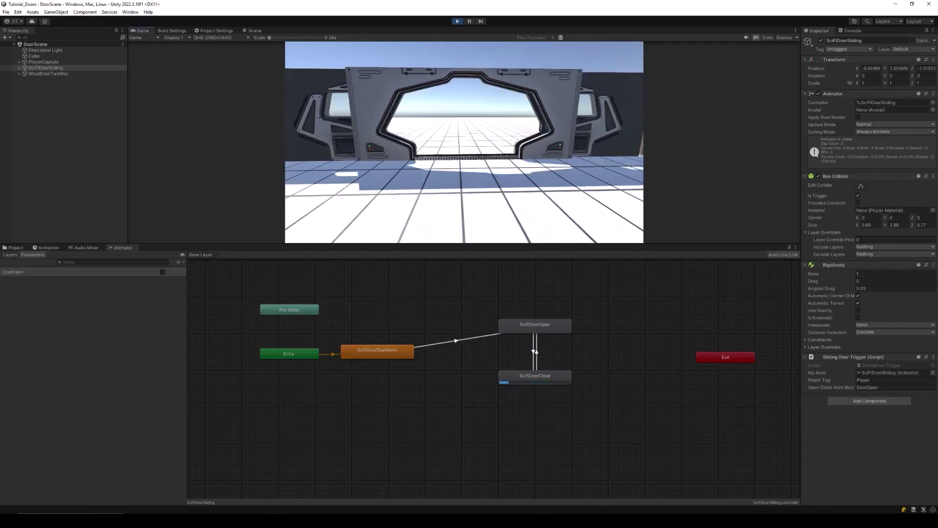
click(458, 21)
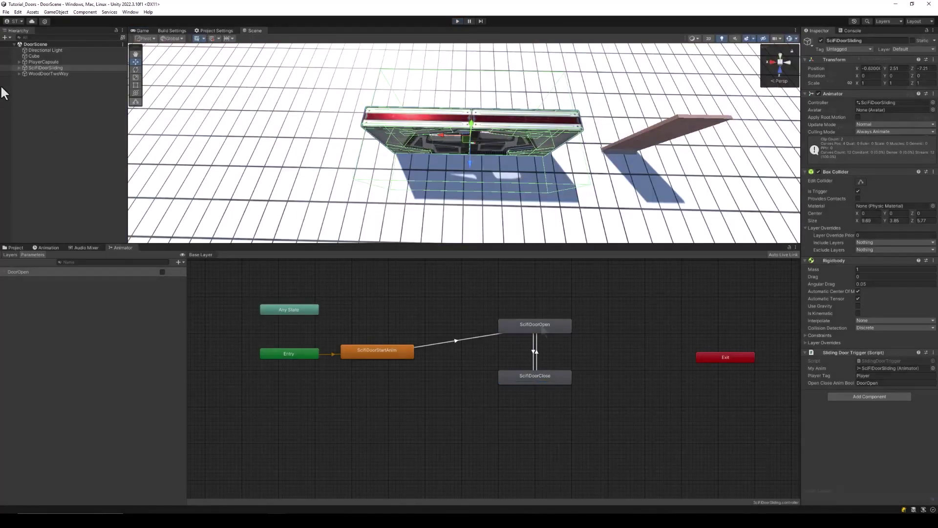
Turn off Loop Time for the SciFiDoorStartAnim, SciFiDoorOpen and SciFiDoorClose animation clips together.
click(10, 248)
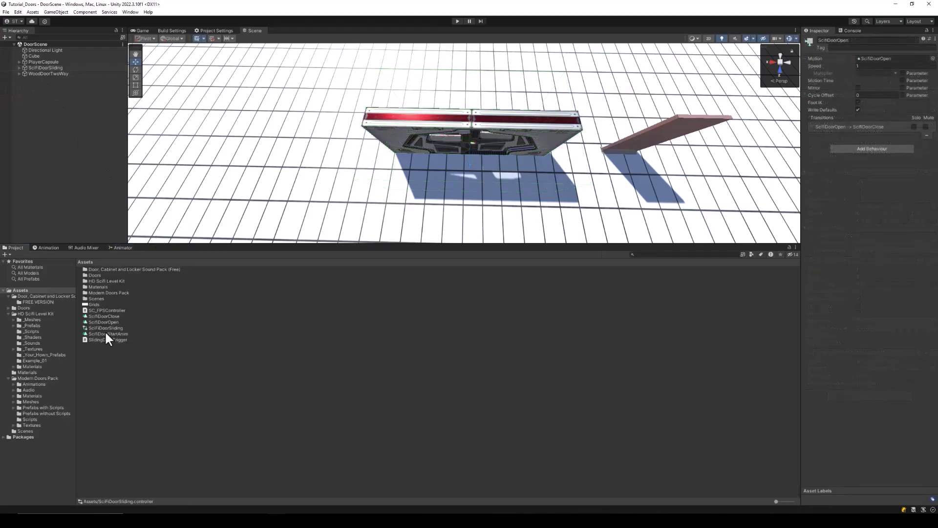
click(109, 334)
ctrl+click(119, 322)
ctrl+click(116, 316)
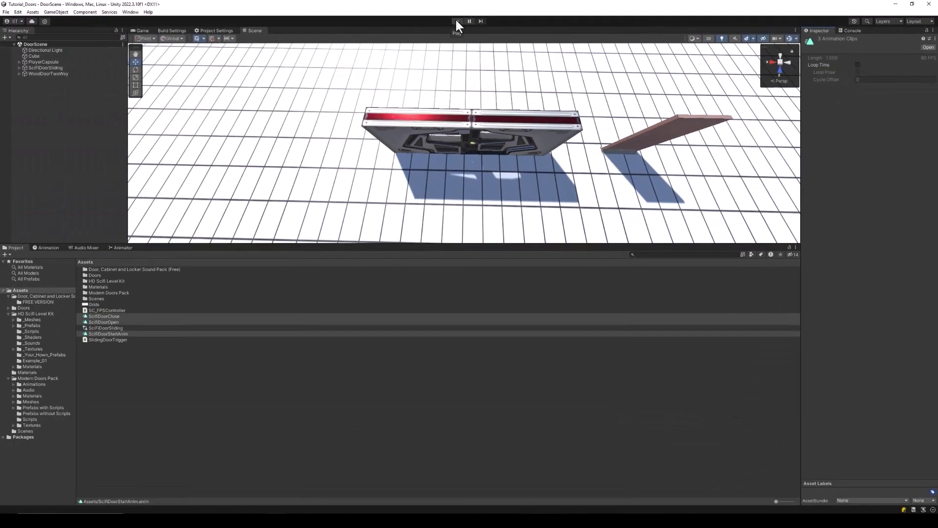
Play the scene and walk the player back and forth through the sci-fi sliding door from both sides to test its opening and closing.
click(457, 21)
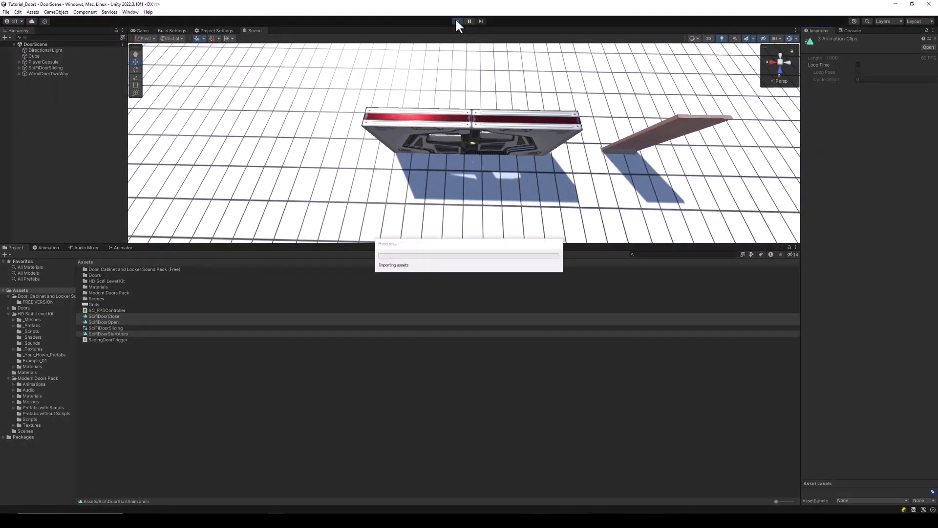
key(w)
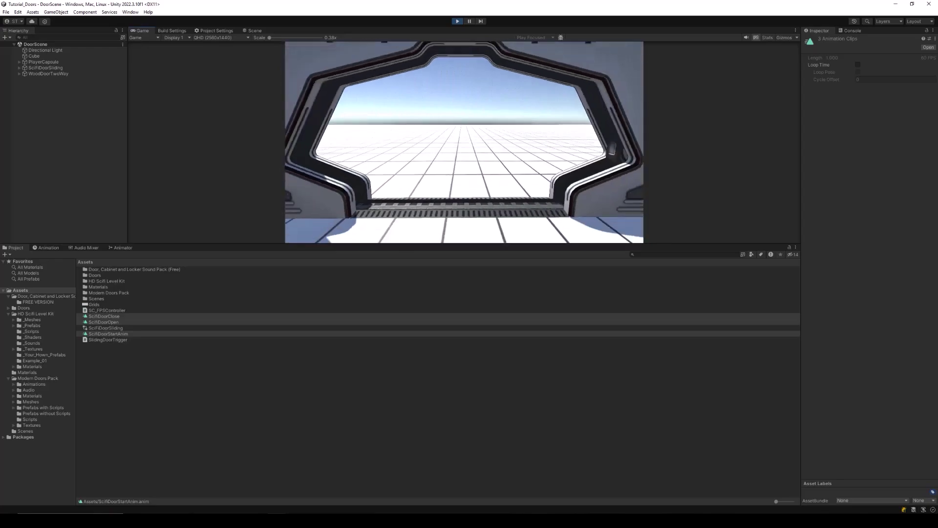
key(s)
key(w)
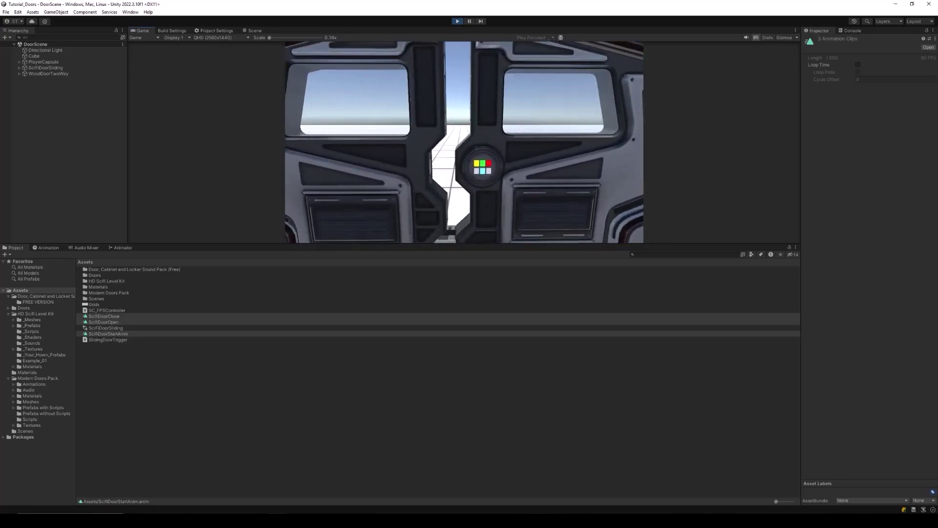
key(s)
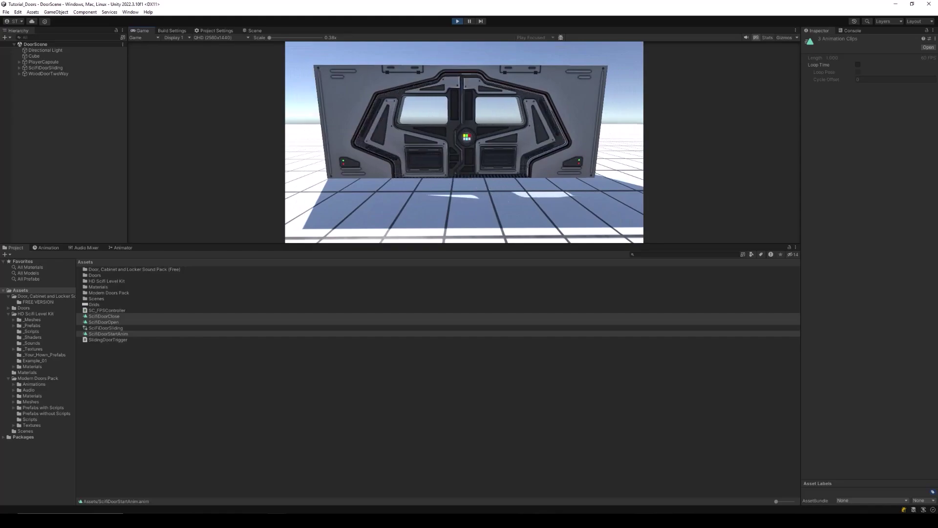
key(w)
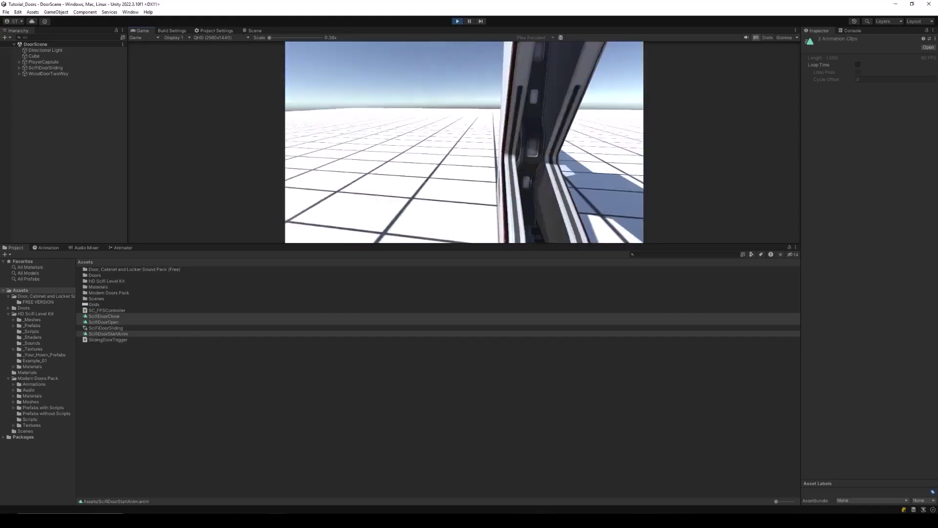
key(s)
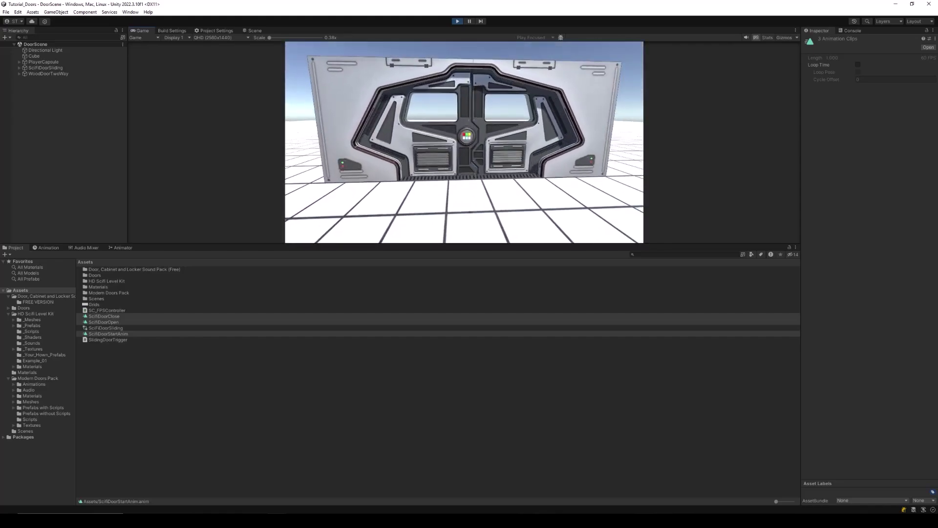
key(w)
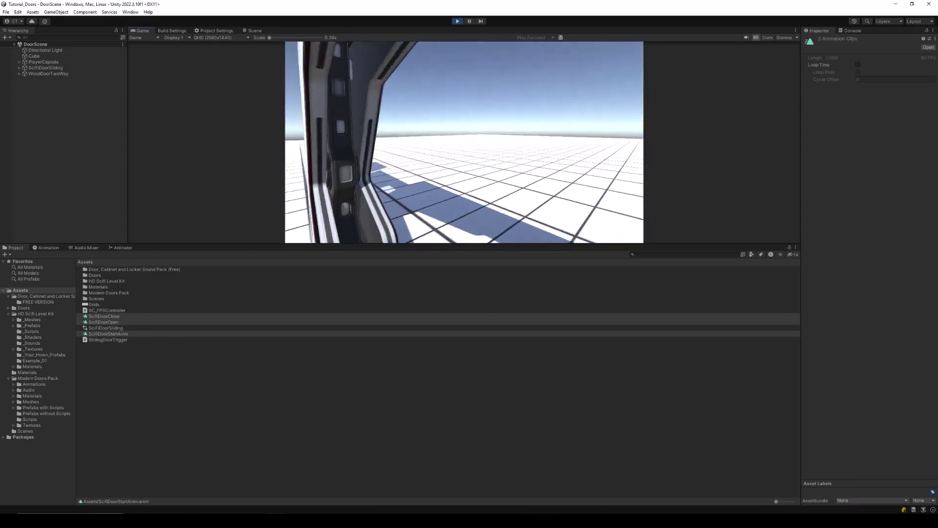
key(w)
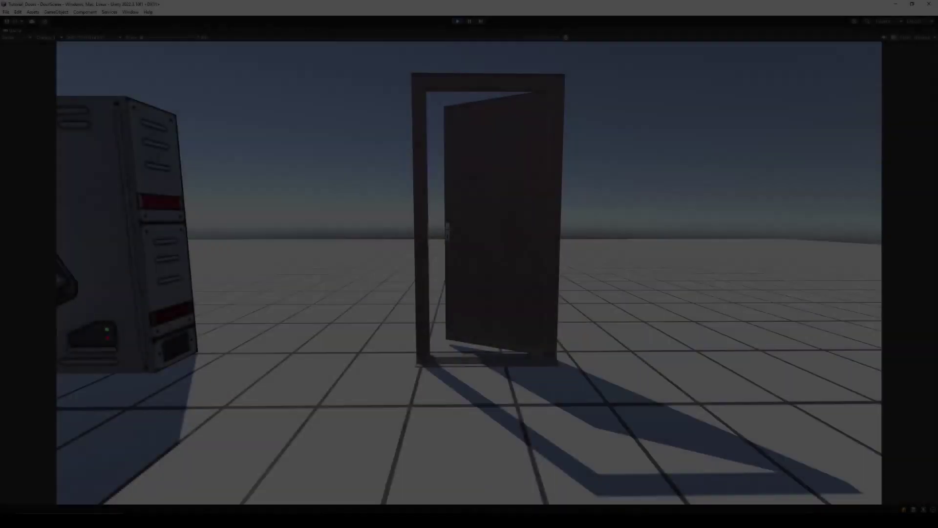
Walk the player through the wooden two-way door from both sides and back away from it to test how it swings.
key(w)
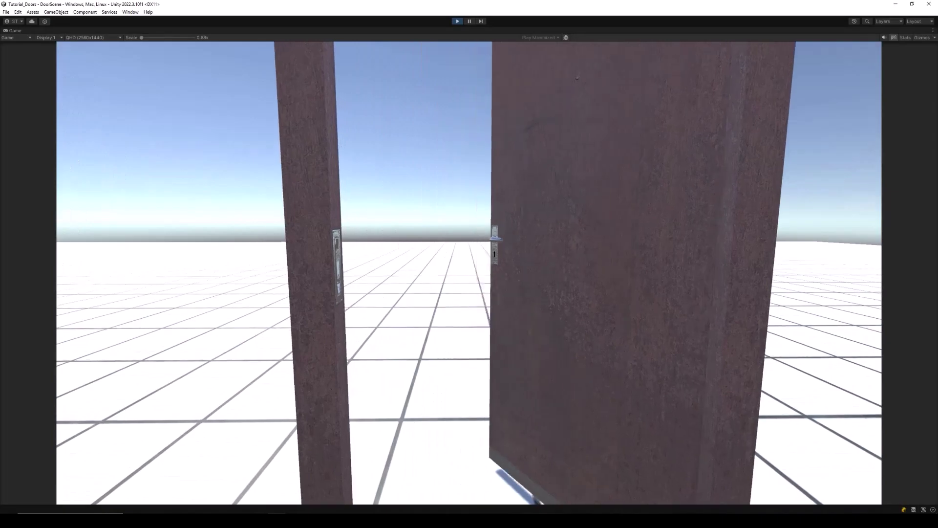
key(w)
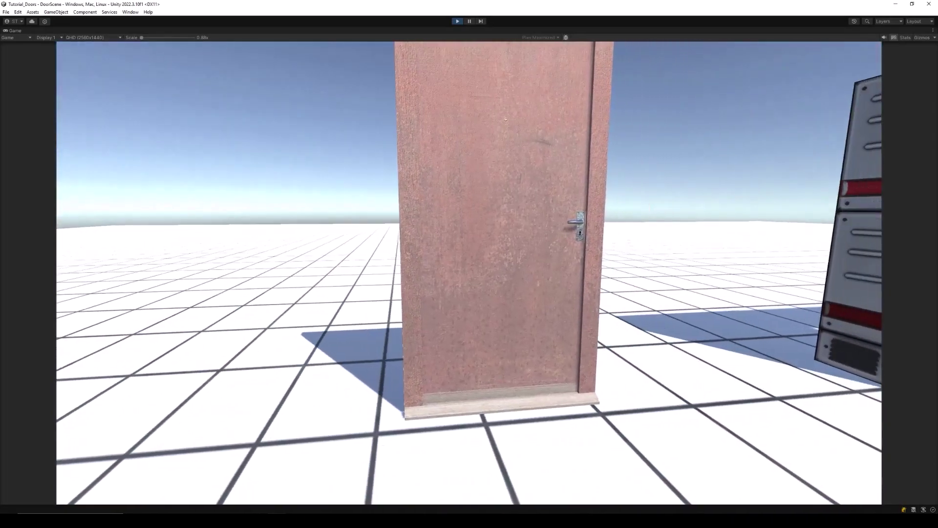
key(w)
key(s)
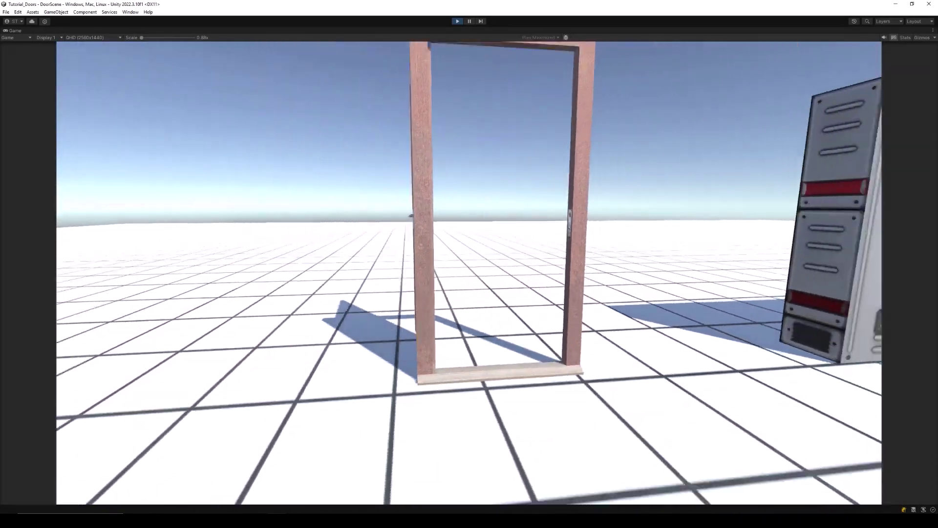
key(w)
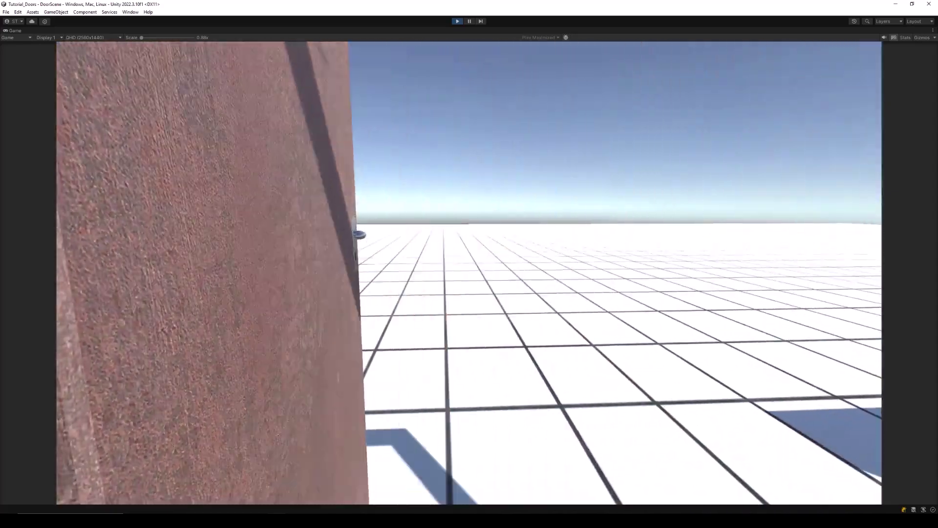
key(s)
key(d)
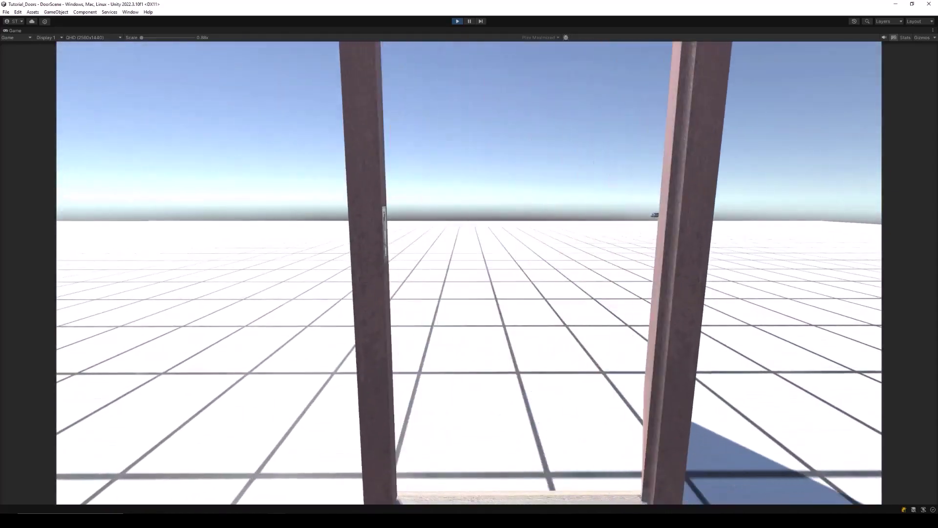
key(w)
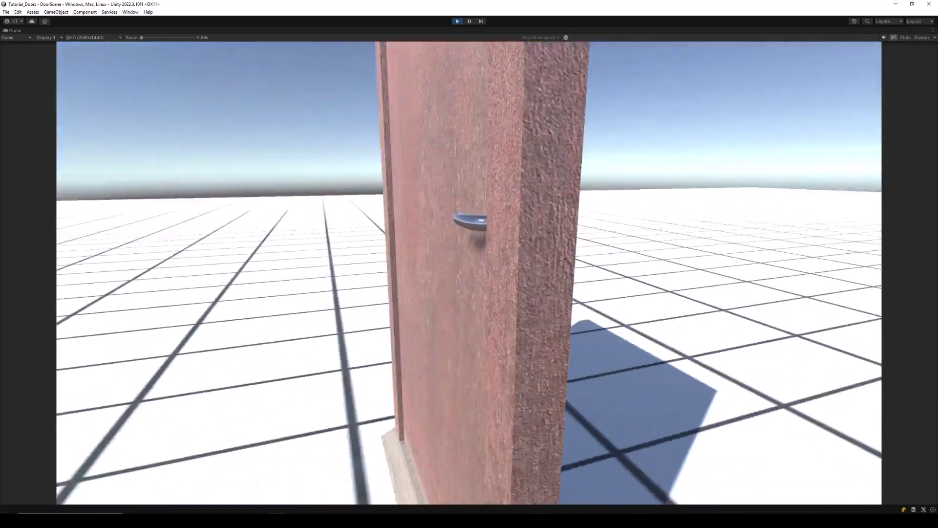